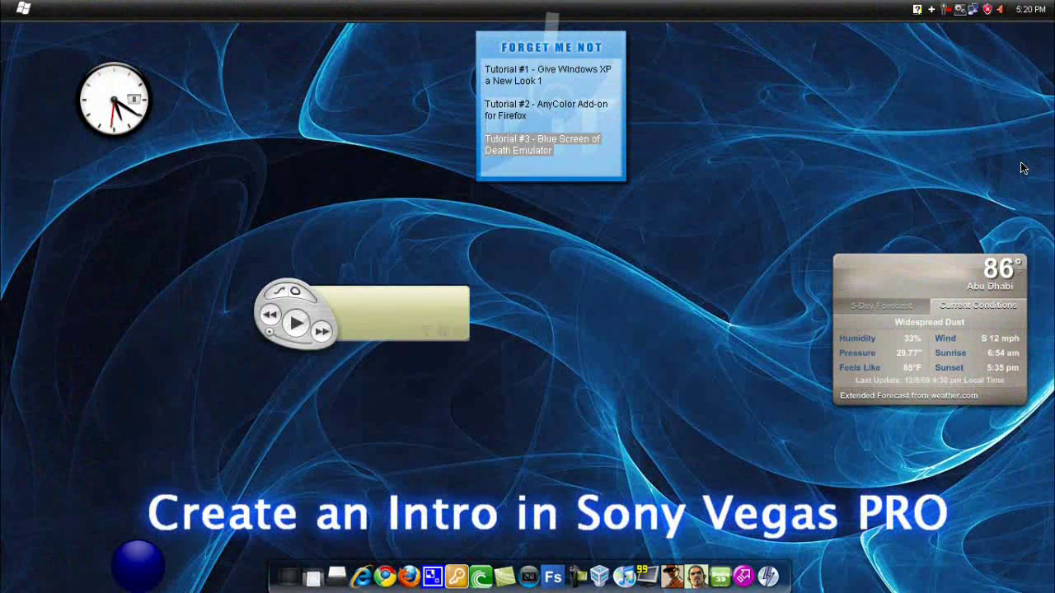
# - Launch Sony Vegas Pro 8.0 from the dock to get an empty untitled project
pyautogui.click(528, 574)
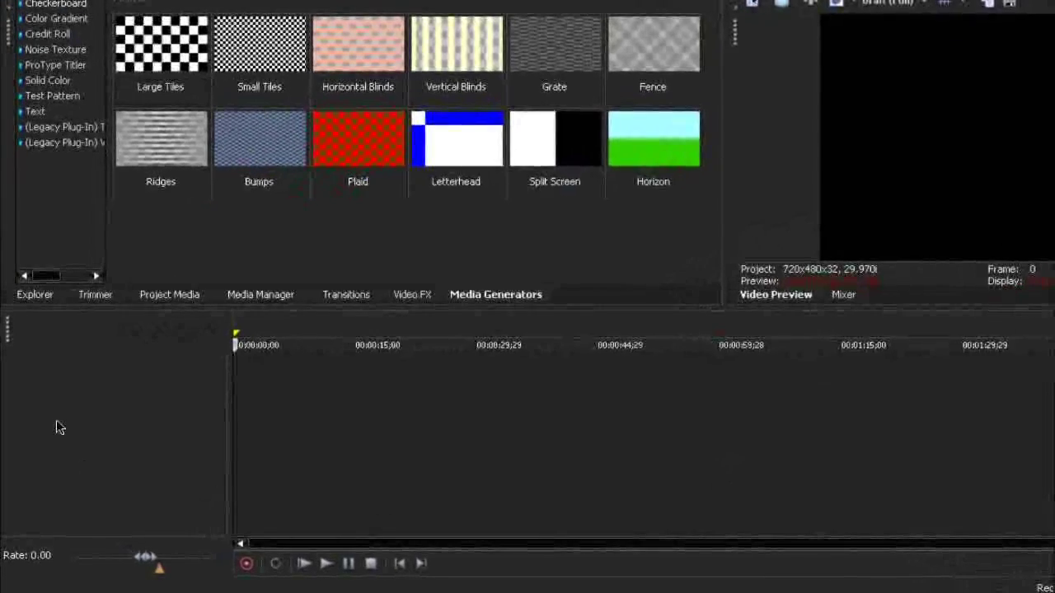
# - Add a new video track and insert a text media clip on it
pyautogui.rightClick(56, 427)
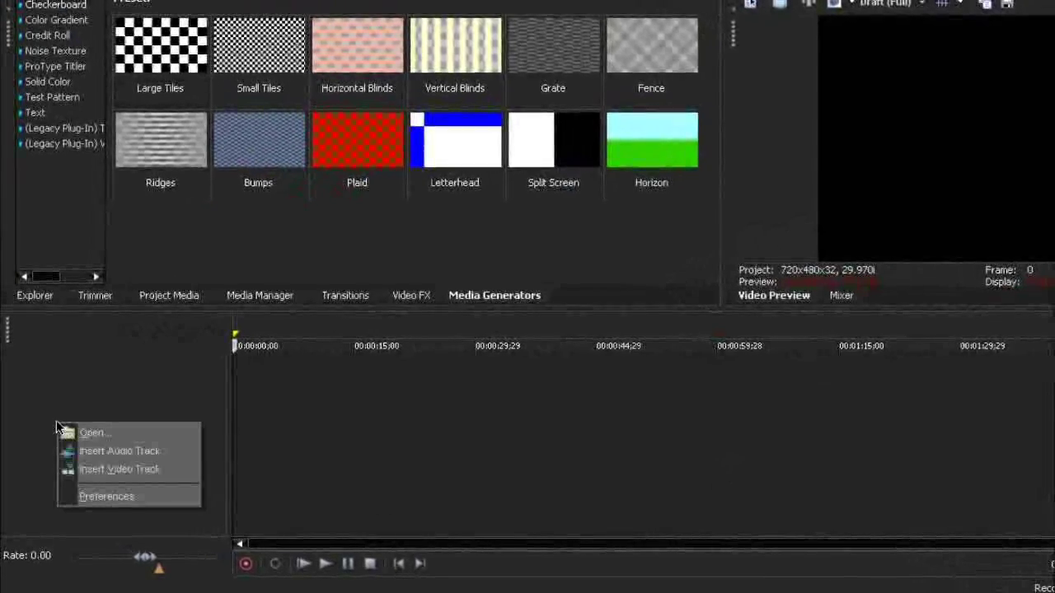
pyautogui.click(85, 470)
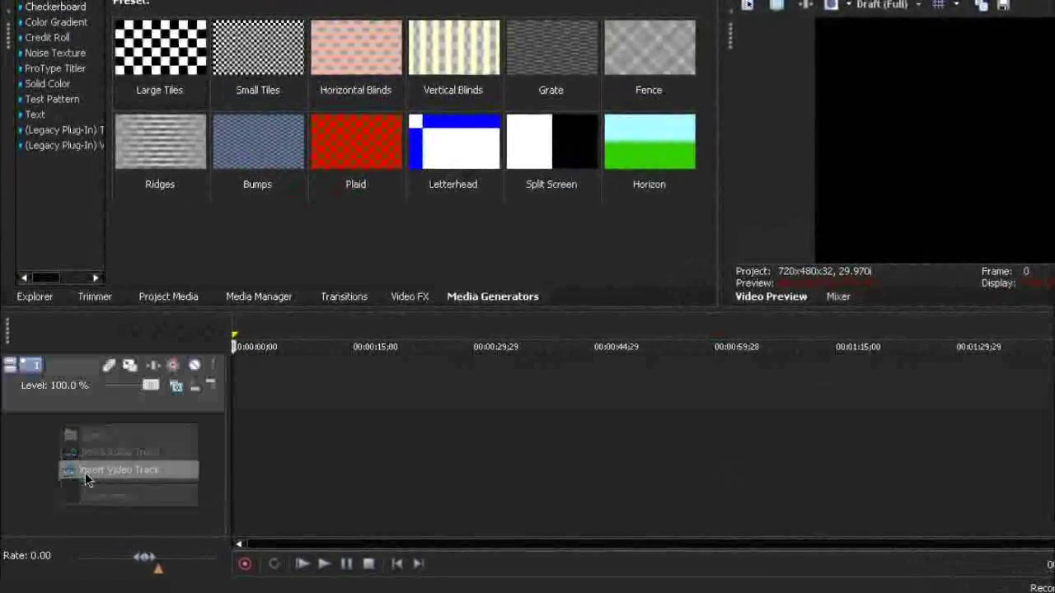
pyautogui.rightClick(247, 386)
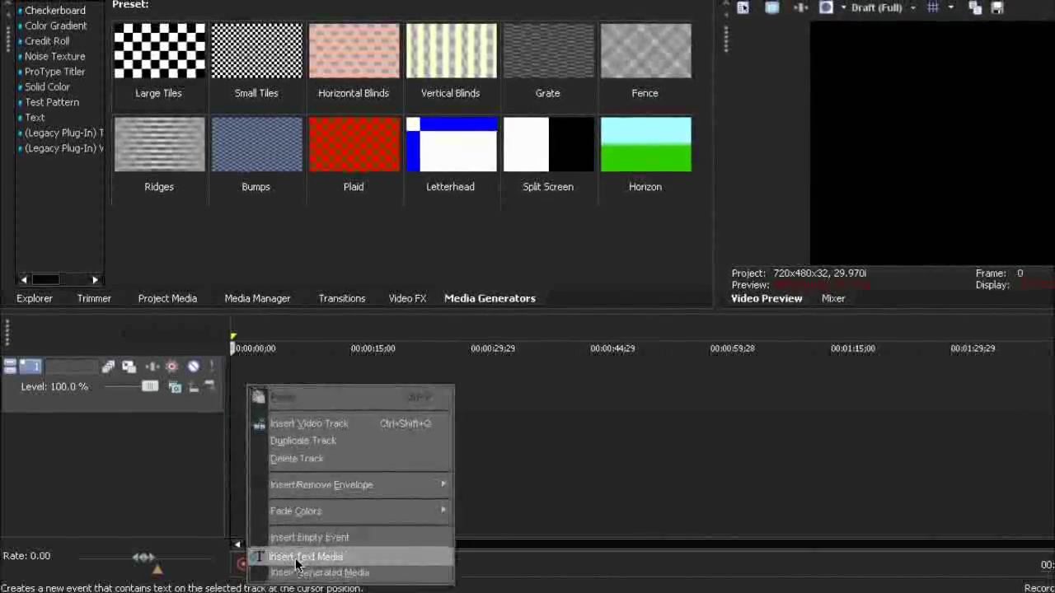
pyautogui.click(295, 560)
# - Replace the sample text with the word 'Halo'
pyautogui.scroll(-5, 573, 274)
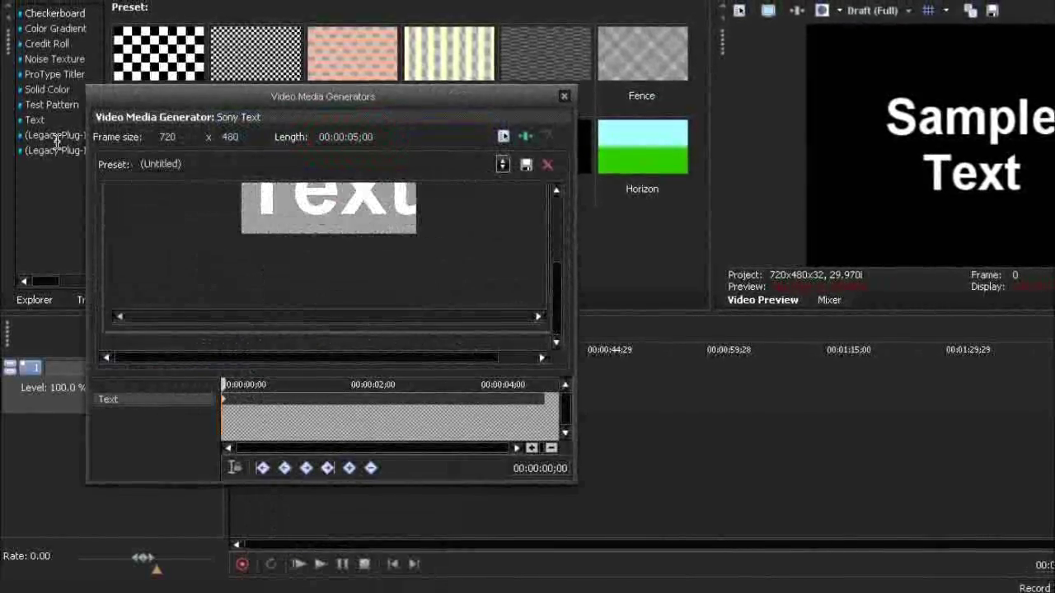
pyautogui.press('BackSpace')
pyautogui.press('BackSpace')
pyautogui.press('BackSpace')
pyautogui.press('BackSpace')
pyautogui.press('BackSpace')
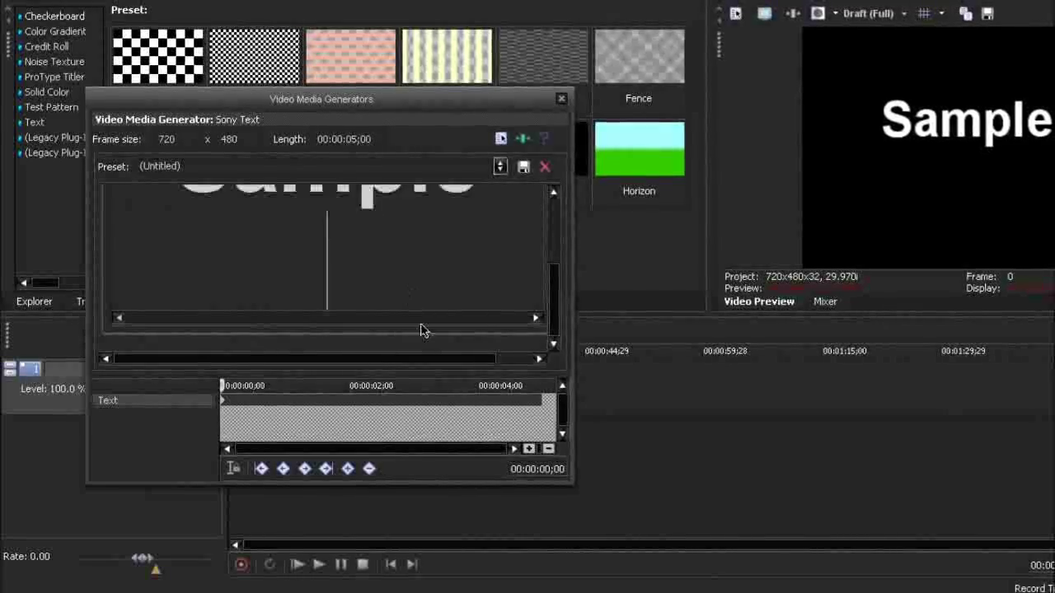
pyautogui.write('HJal')
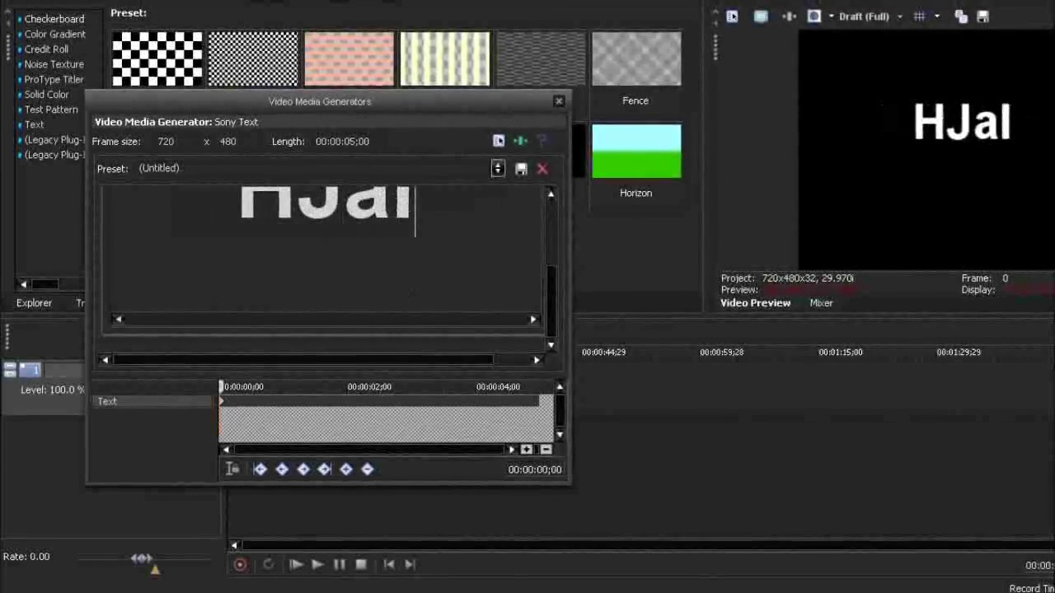
pyautogui.press('BackSpace')
pyautogui.press('BackSpace')
pyautogui.press('BackSpace')
pyautogui.write('alo0')
pyautogui.press('BackSpace')
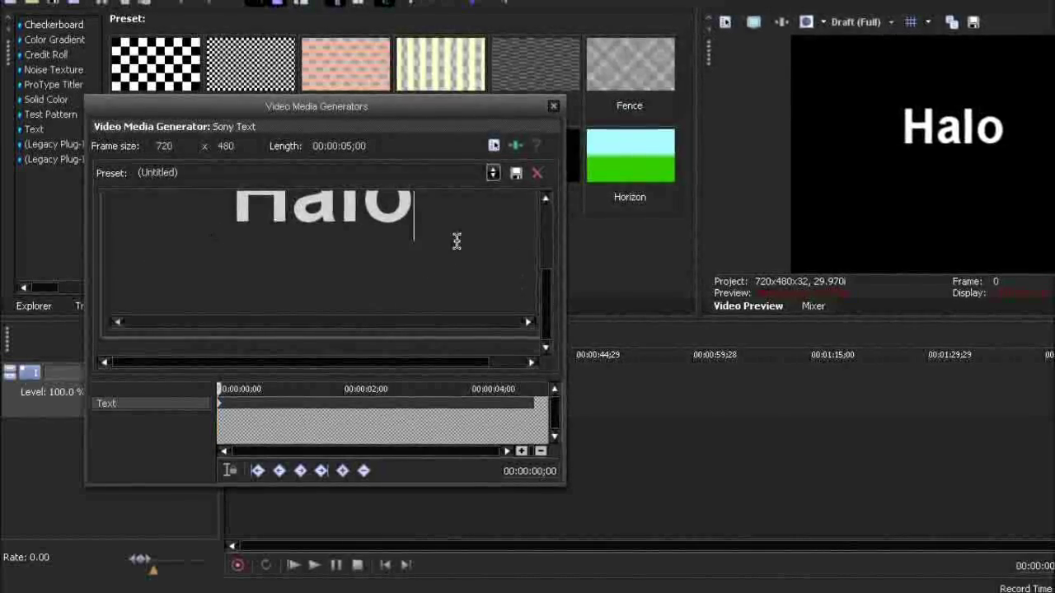
# - Style 'Halo' in the Halo3 font at size 100
pyautogui.scroll(3, 550, 294)
pyautogui.doubleClick(306, 276)
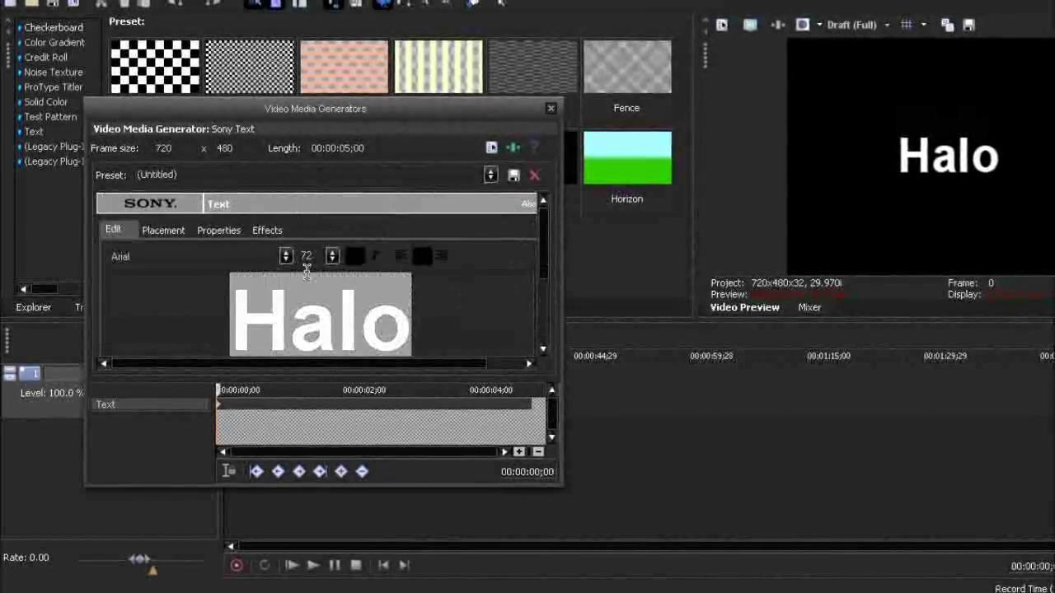
pyautogui.click(284, 257)
pyautogui.click(132, 183)
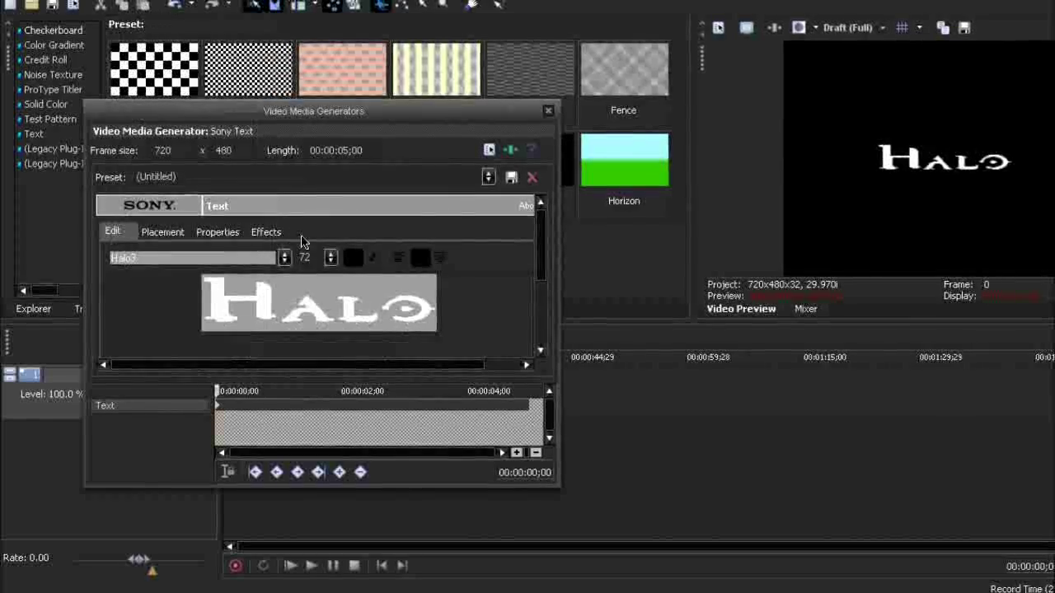
pyautogui.click(331, 257)
pyautogui.click(311, 457)
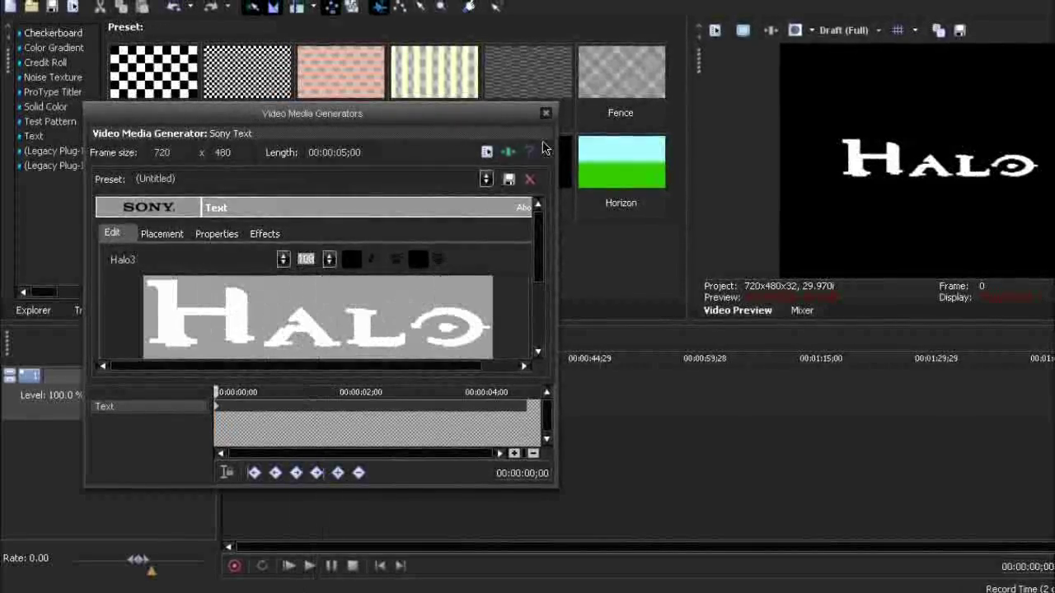
pyautogui.click(546, 111)
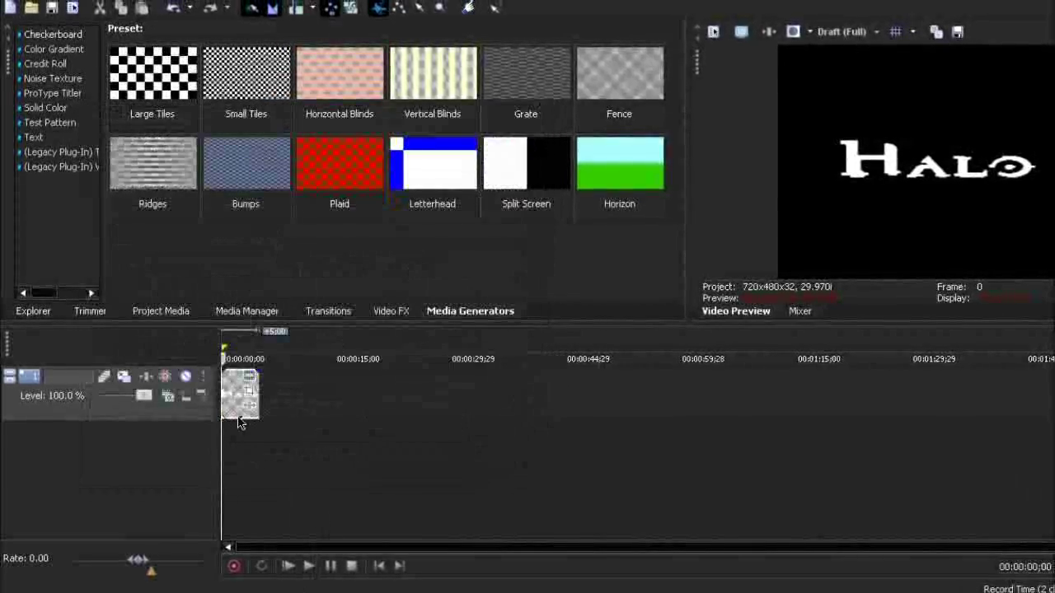
# - Set Track 1 to 3D Source Alpha and keyframe Orientation Y from 35 to -28 at 4;18
pyautogui.click(167, 399)
pyautogui.click(257, 130)
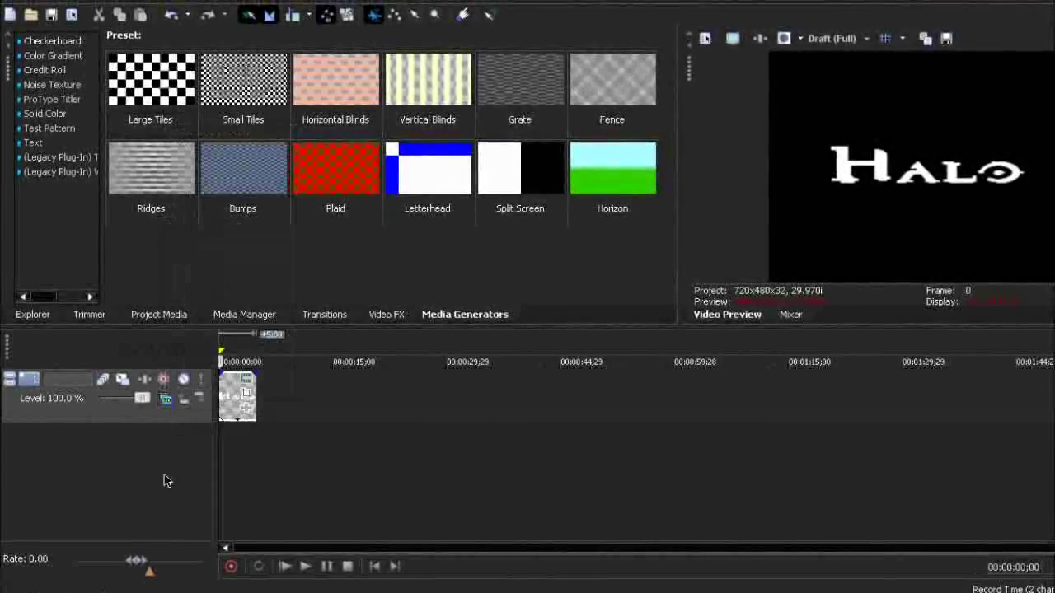
pyautogui.click(124, 381)
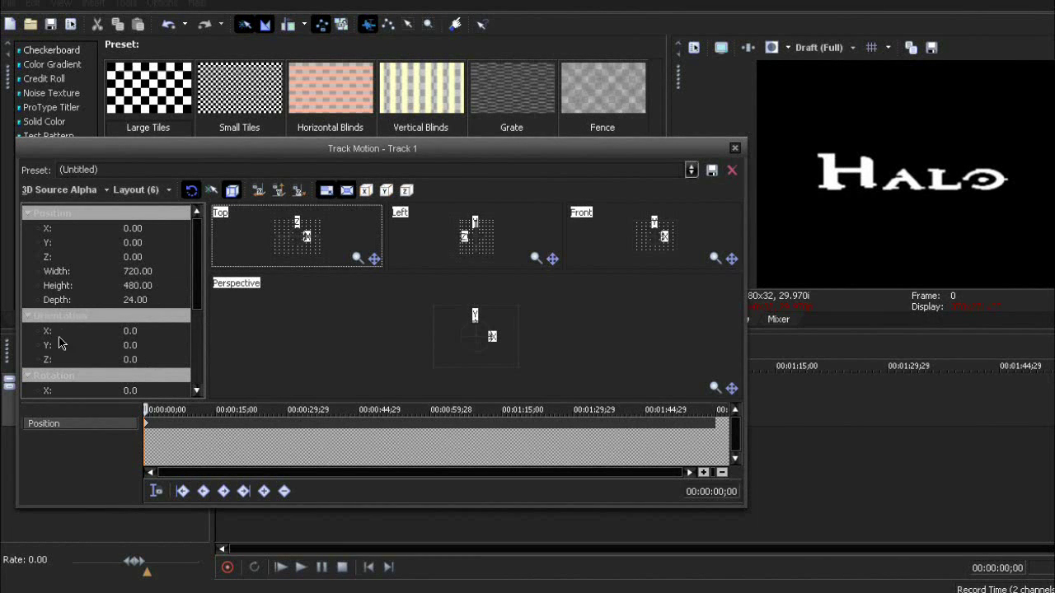
pyautogui.click(121, 347)
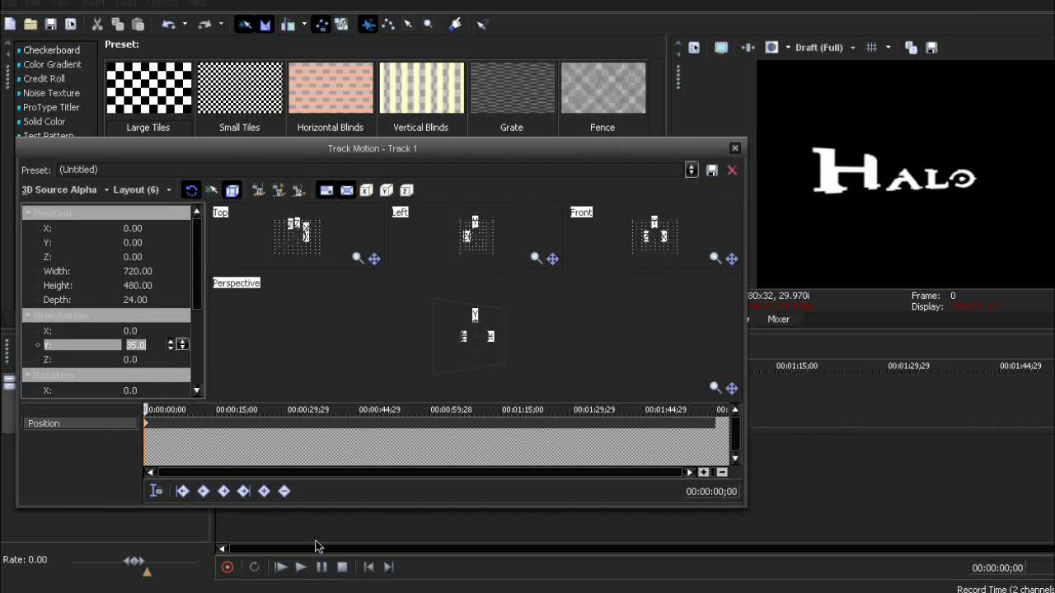
pyautogui.moveTo(146, 408); pyautogui.dragTo(165, 409)
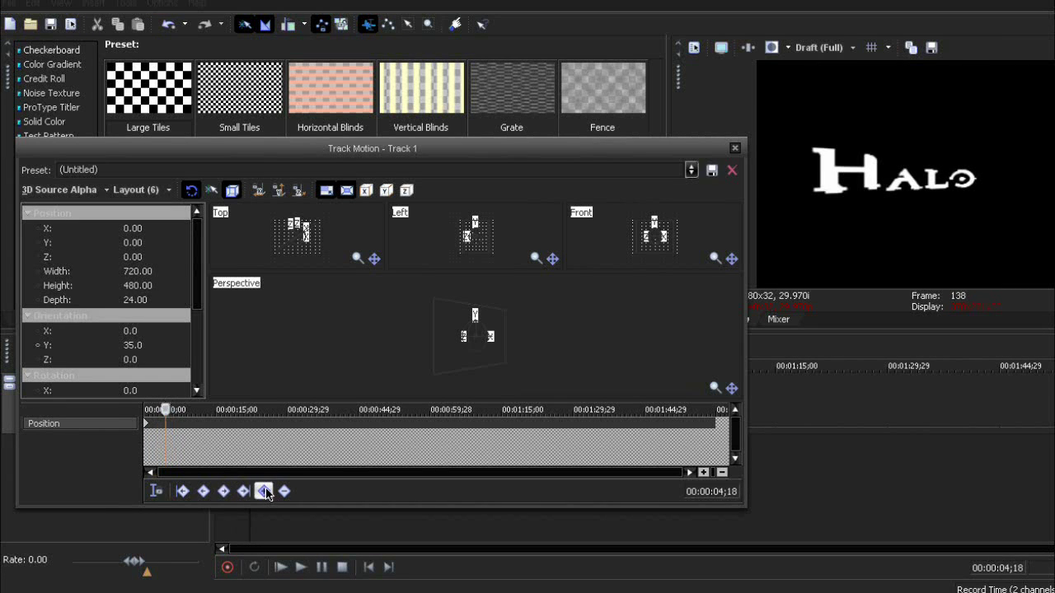
pyautogui.moveTo(132, 345); pyautogui.dragTo(193, 431)
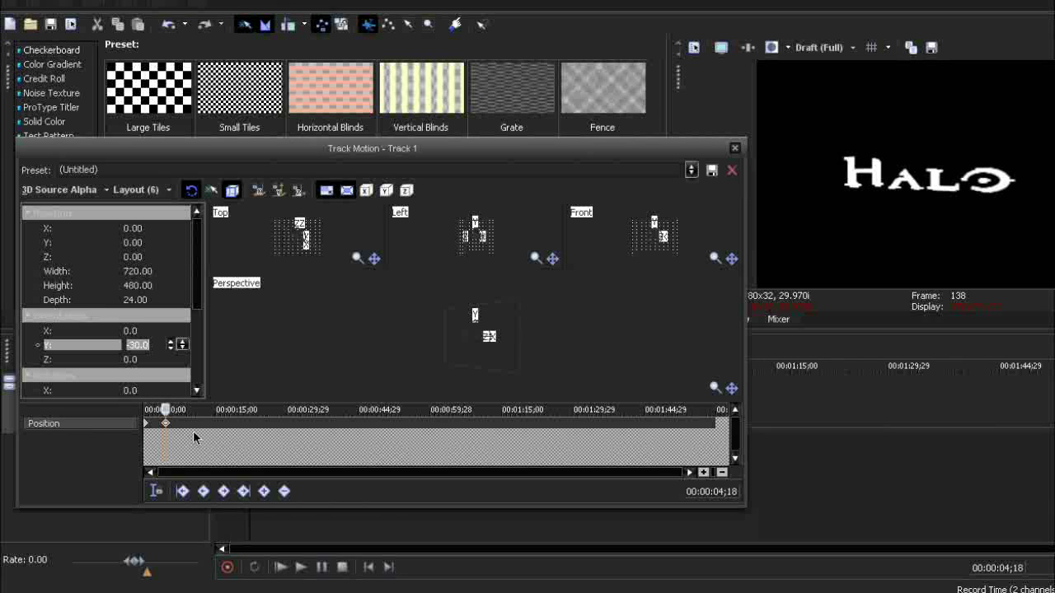
pyautogui.click(734, 148)
# - Preview the swiveling title and duplicate the Halo track
pyautogui.click(301, 567)
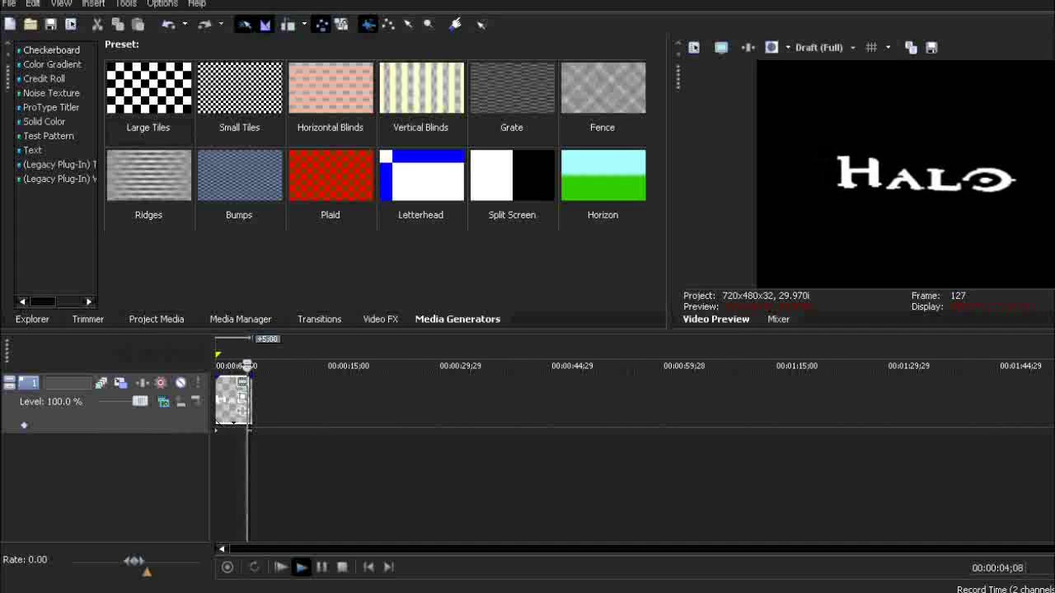
pyautogui.press('space')
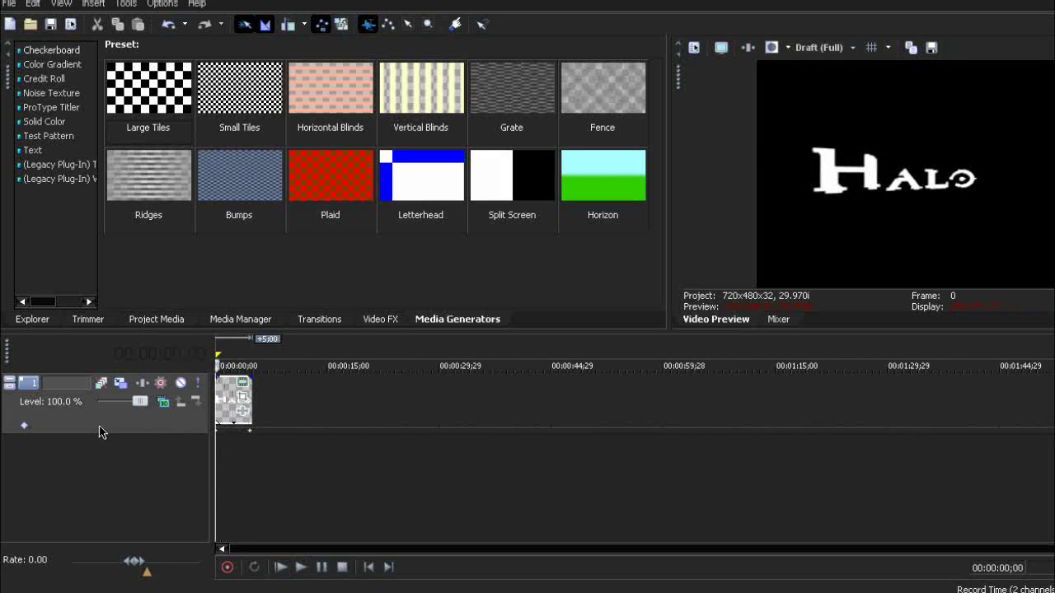
pyautogui.rightClick(99, 432)
pyautogui.click(163, 268)
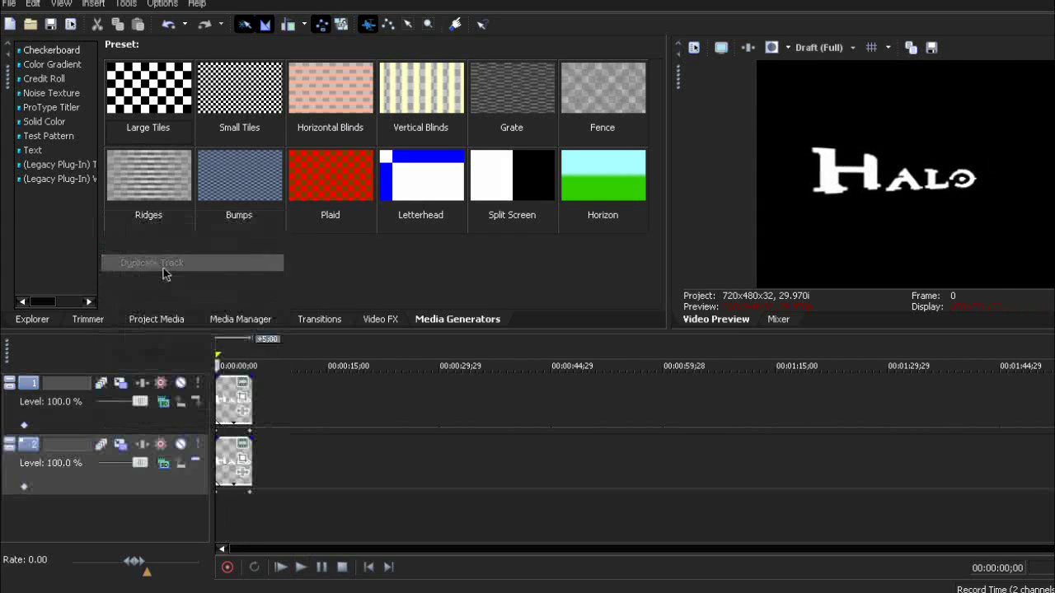
# - Apply Glow to the top Halo clip with intensity 1.212 and a bright green colour
pyautogui.click(375, 320)
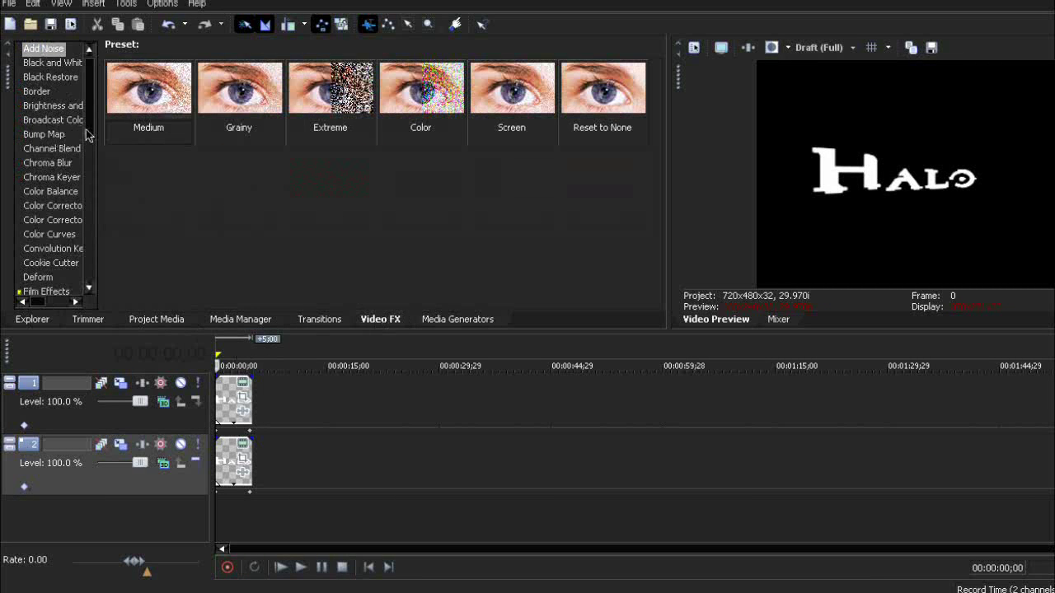
pyautogui.scroll(-4, 49, 148)
pyautogui.click(26, 165)
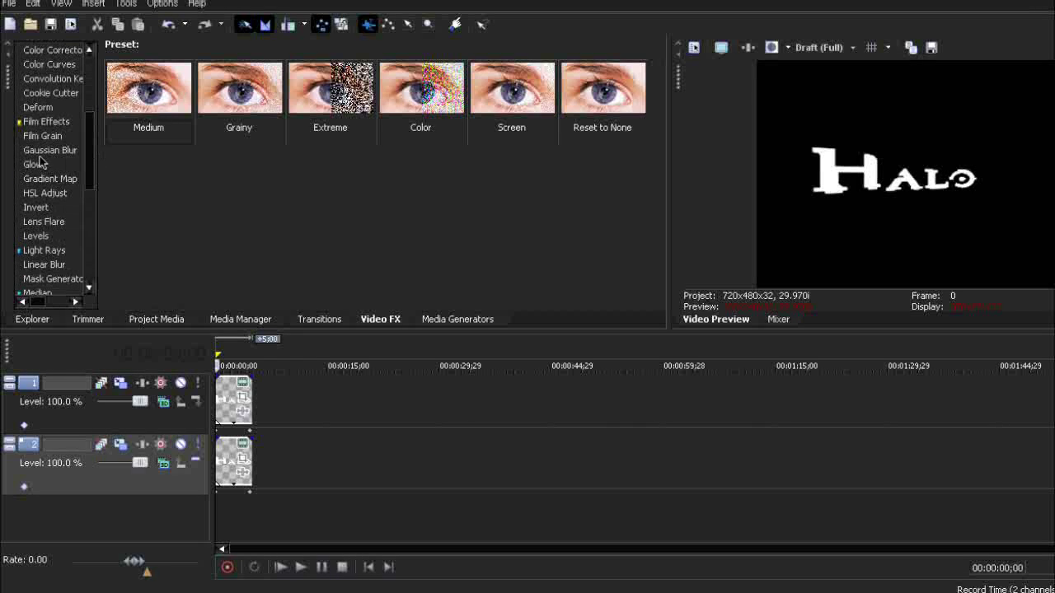
pyautogui.moveTo(26, 165); pyautogui.dragTo(217, 361)
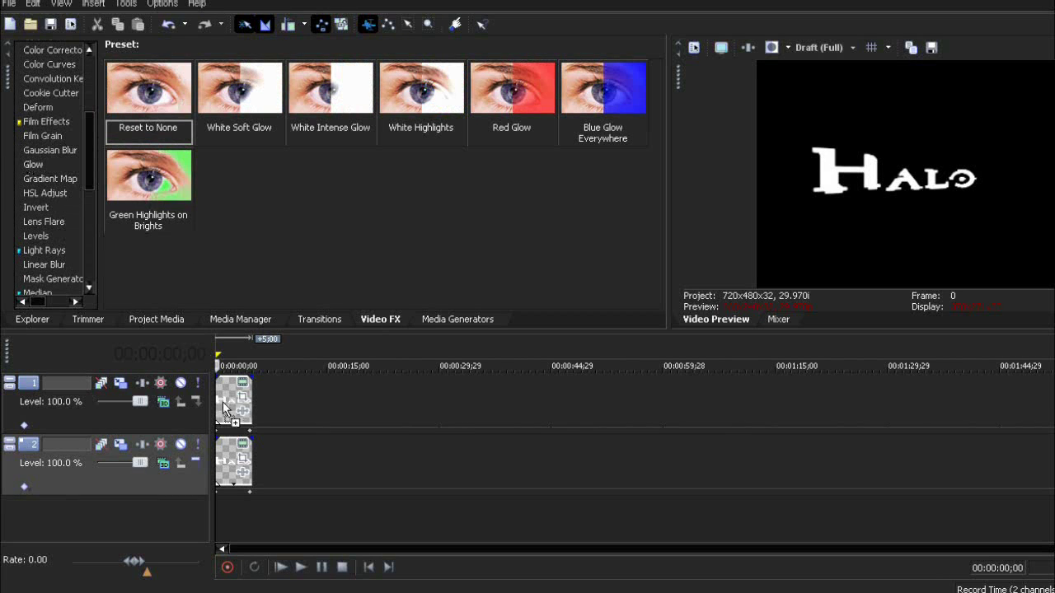
pyautogui.moveTo(224, 410); pyautogui.dragTo(224, 409)
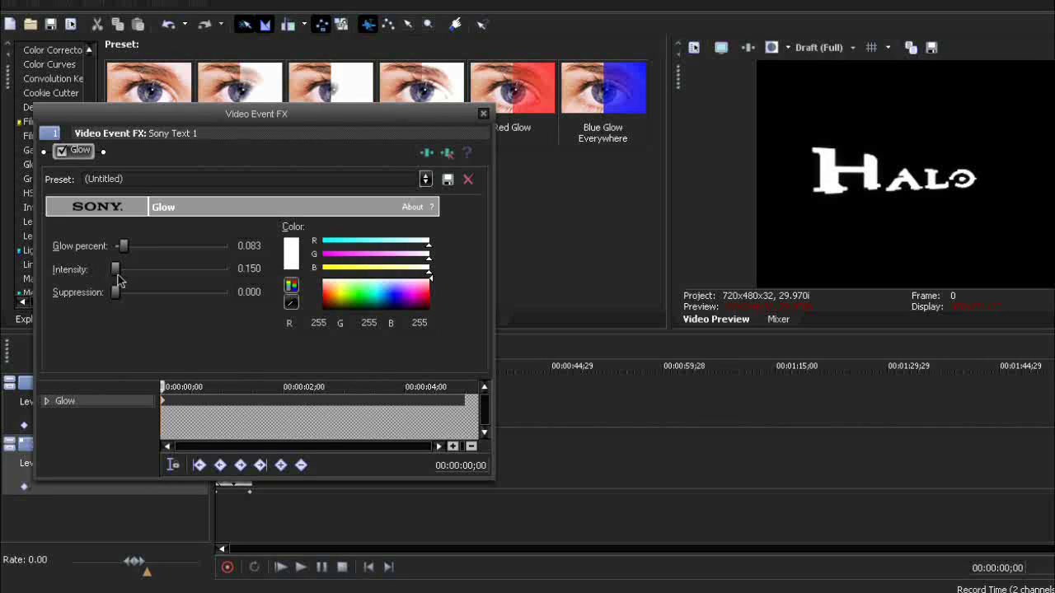
pyautogui.moveTo(118, 281); pyautogui.dragTo(126, 281)
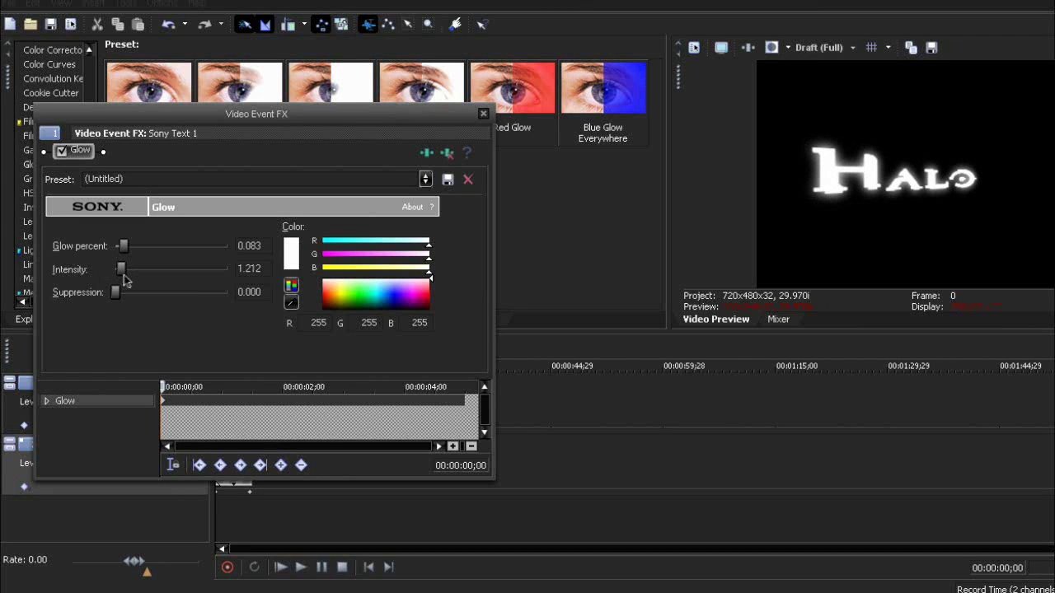
pyautogui.moveTo(344, 303); pyautogui.dragTo(361, 293)
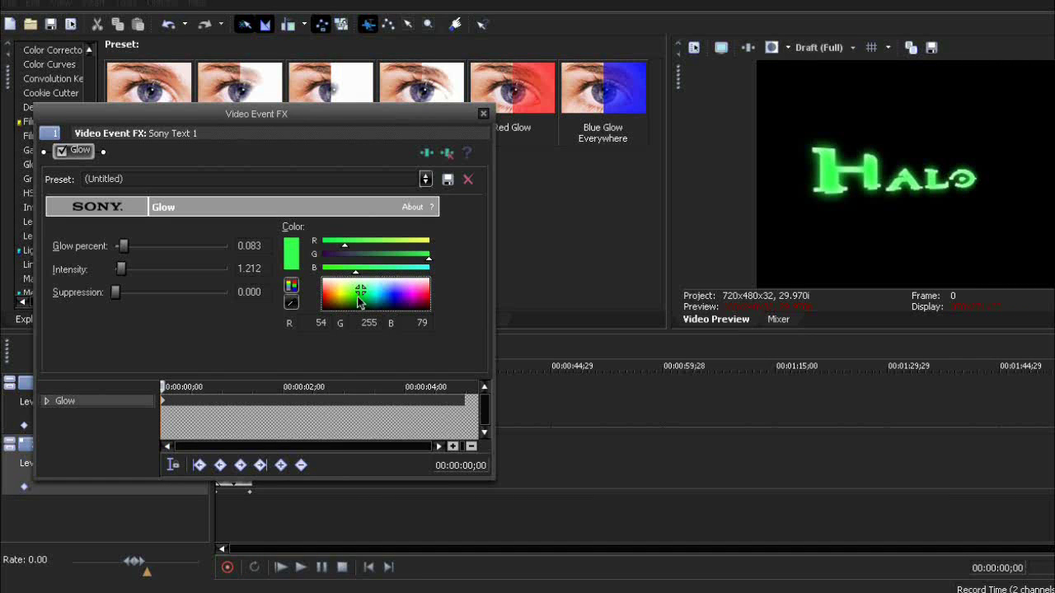
pyautogui.moveTo(358, 298); pyautogui.dragTo(359, 299)
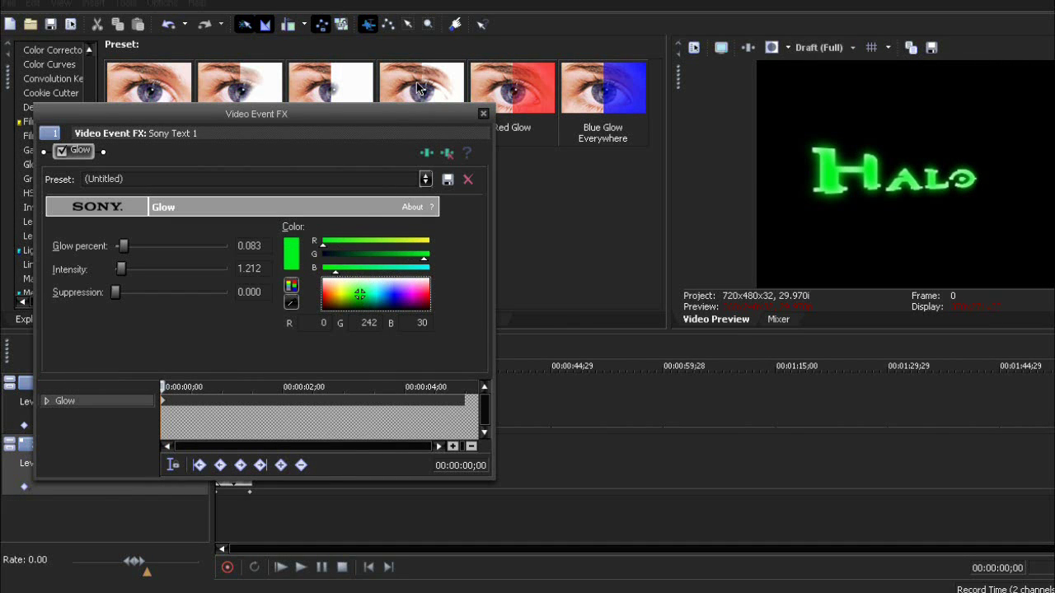
pyautogui.click(483, 116)
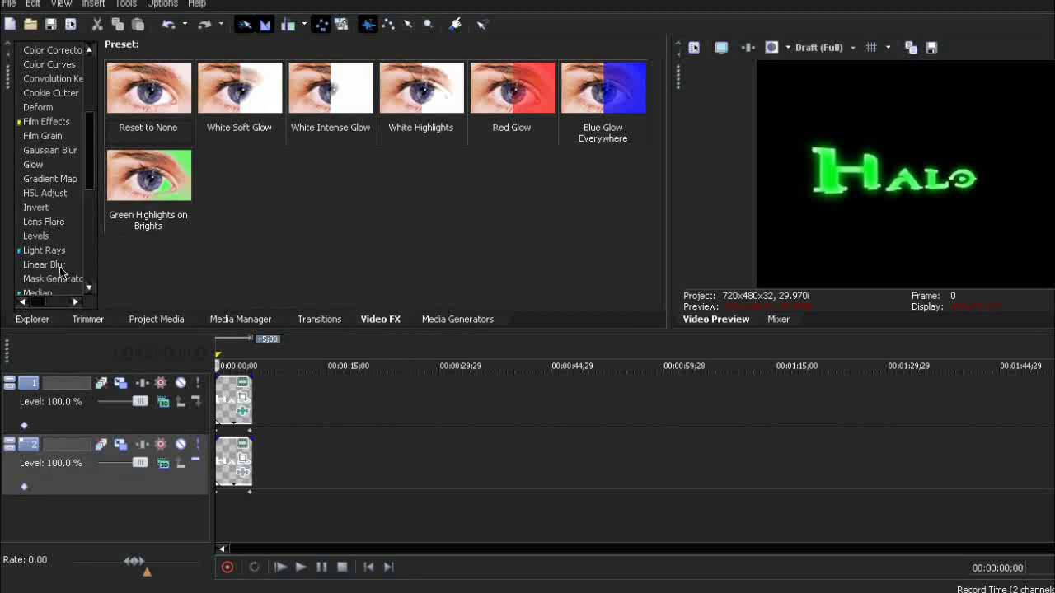
# - Add a Gaussian Blur with horizontal range 0.061 to the top Halo clip, then preview it
pyautogui.click(49, 151)
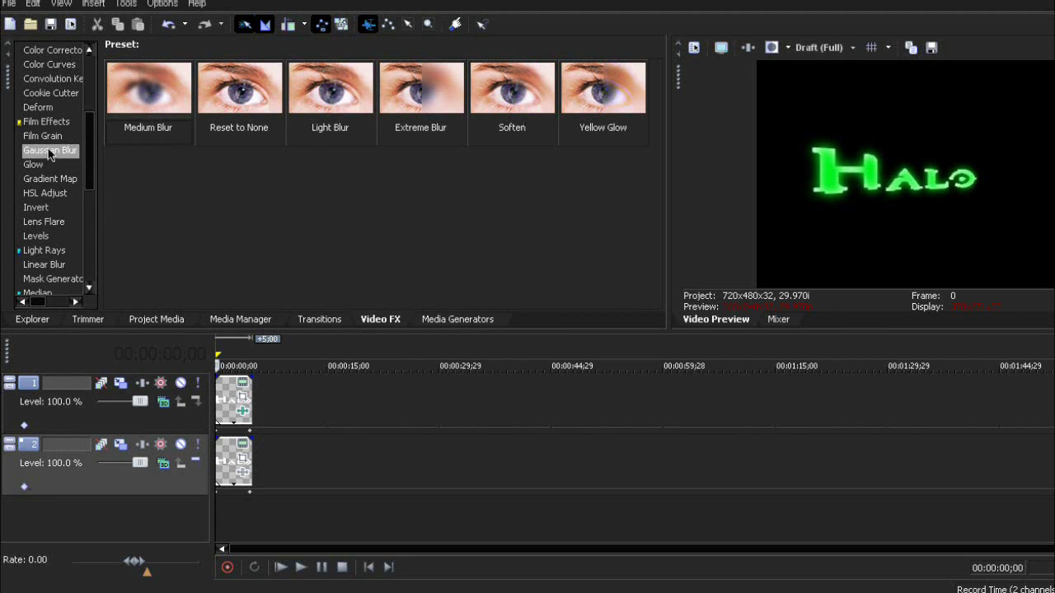
pyautogui.moveTo(256, 89); pyautogui.dragTo(226, 87)
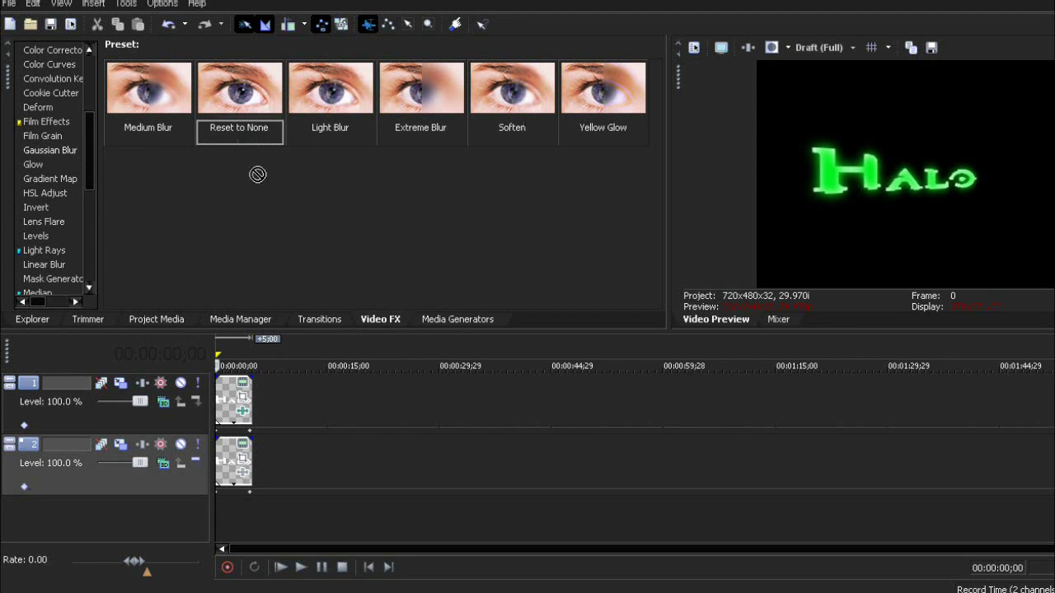
pyautogui.moveTo(221, 394); pyautogui.dragTo(223, 396)
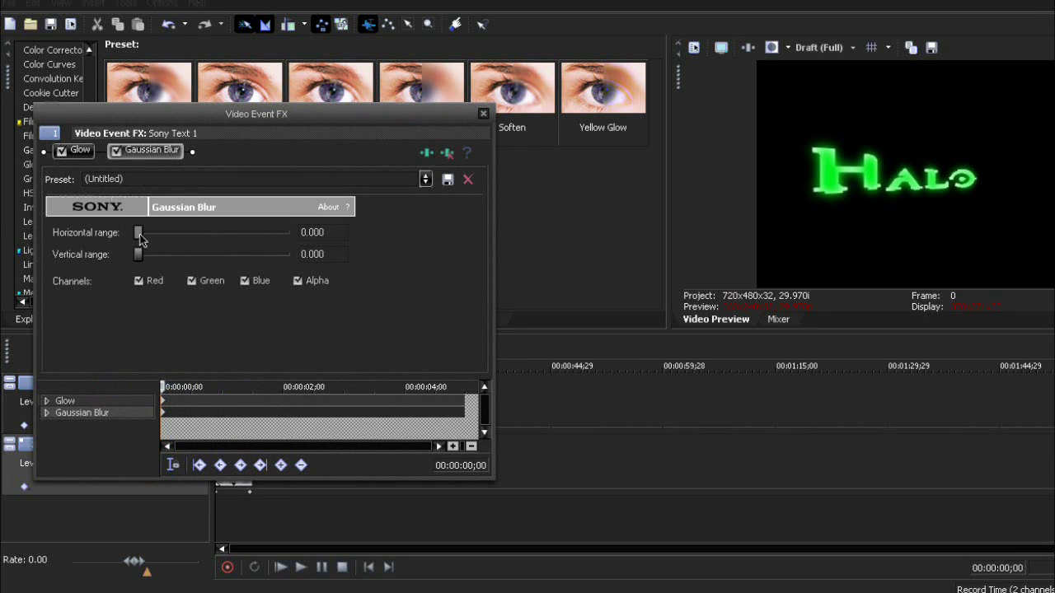
pyautogui.moveTo(144, 239); pyautogui.dragTo(149, 239)
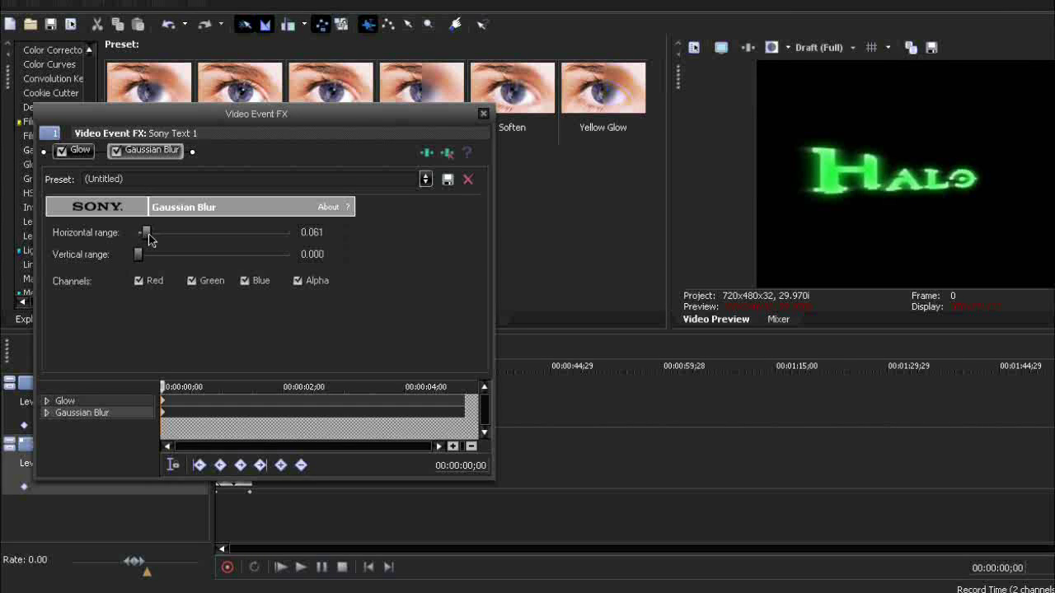
pyautogui.click(483, 115)
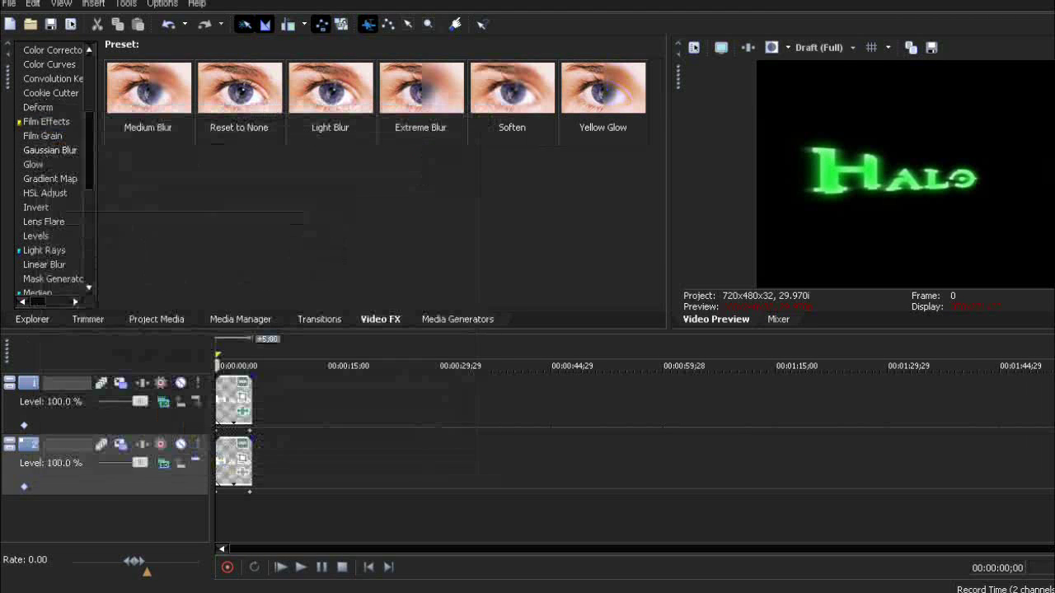
pyautogui.click(301, 567)
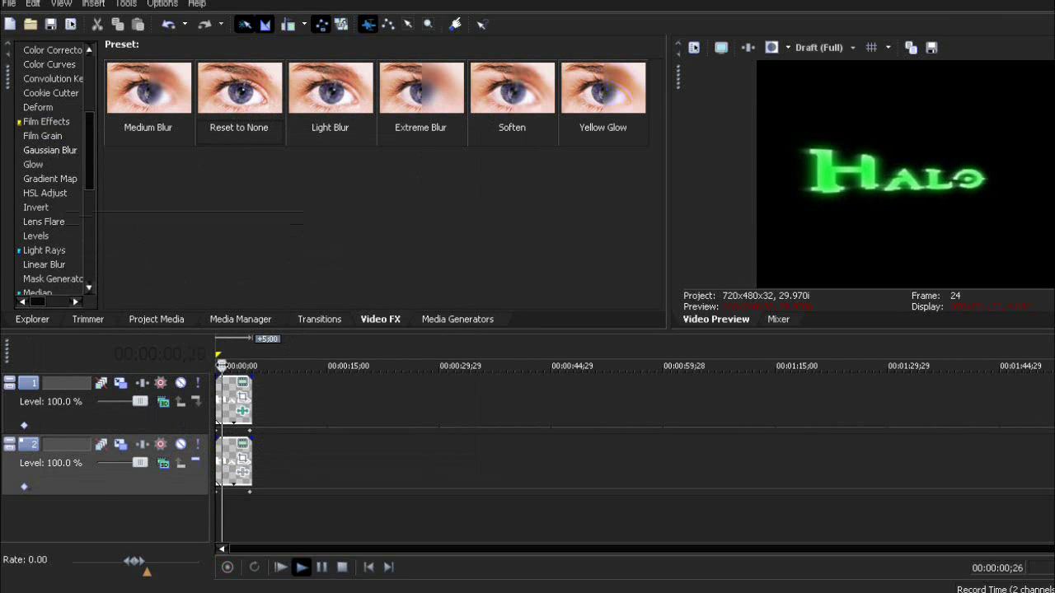
pyautogui.press('space')
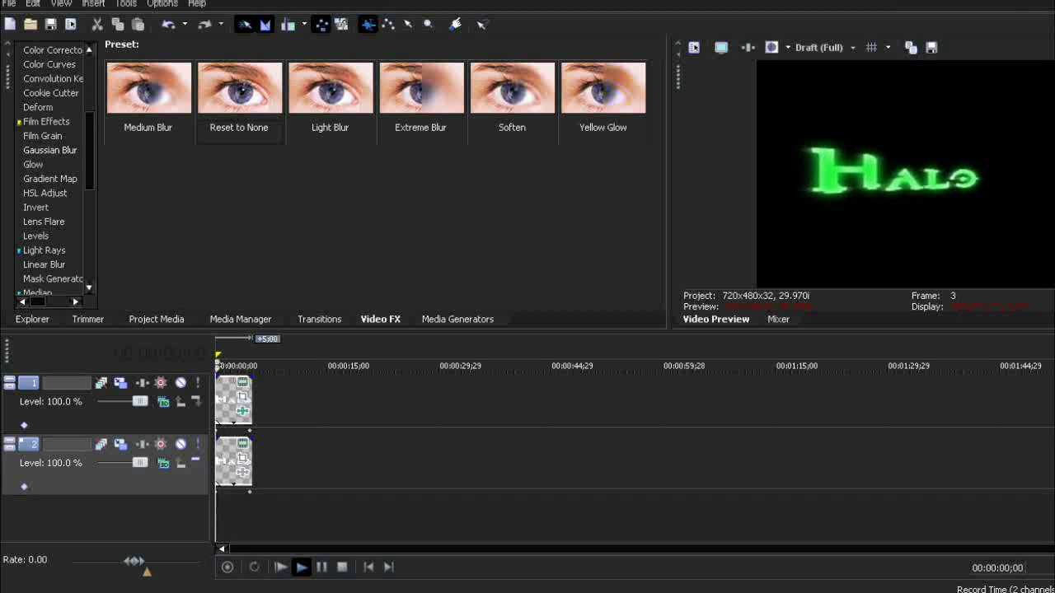
# - Insert a new top video track and place a Standard Noise clip on it
pyautogui.rightClick(109, 417)
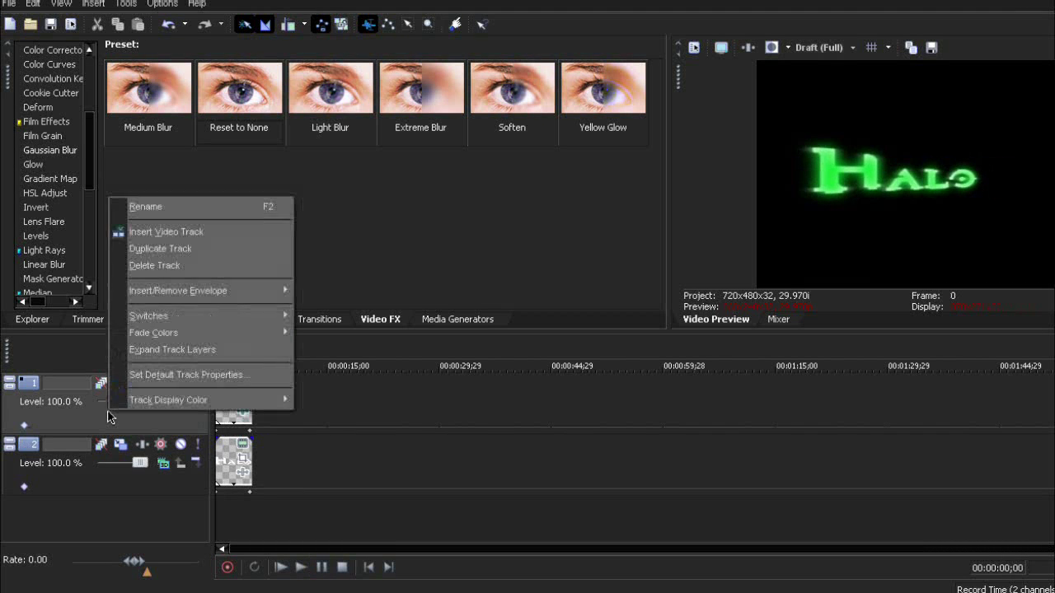
pyautogui.click(170, 235)
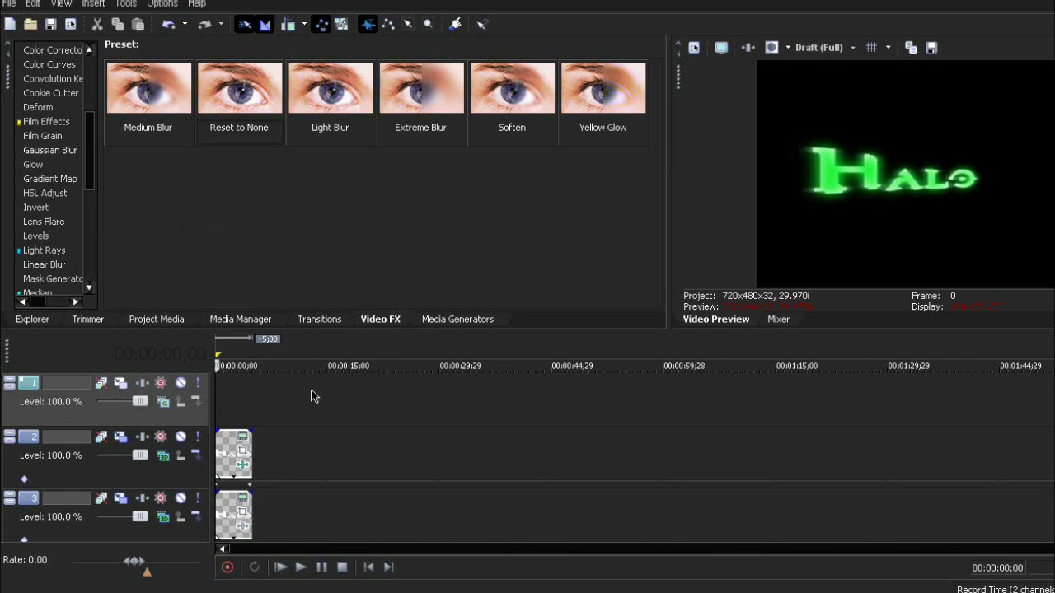
pyautogui.click(458, 320)
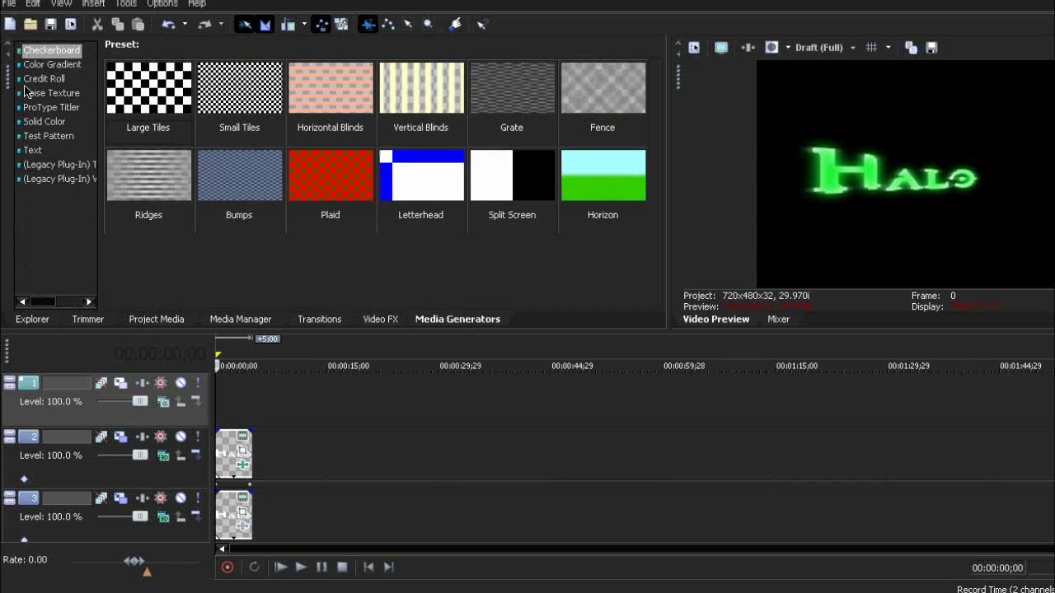
pyautogui.click(27, 92)
pyautogui.click(140, 85)
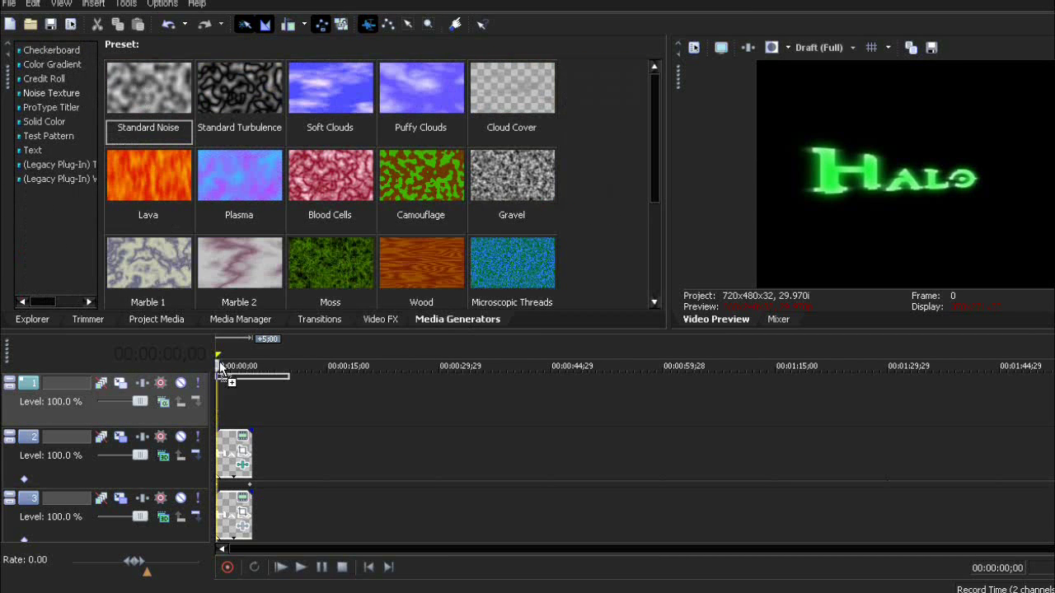
pyautogui.moveTo(218, 408); pyautogui.dragTo(234, 395)
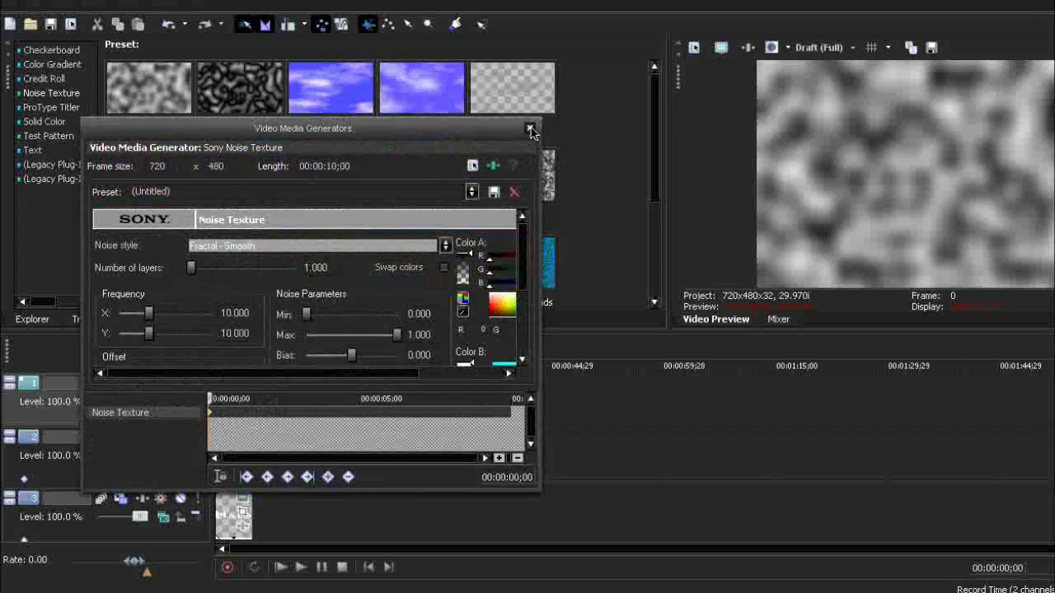
pyautogui.click(538, 130)
# - Trim the noise clip to the title's length and blend its track in Dodge mode
pyautogui.moveTo(290, 414); pyautogui.dragTo(252, 412)
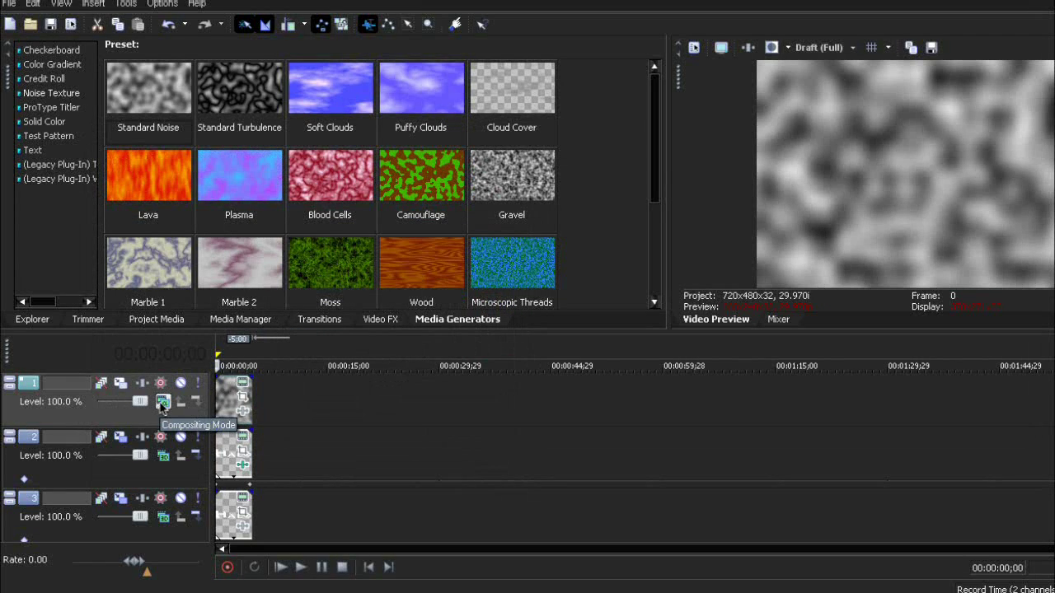
pyautogui.click(162, 402)
pyautogui.click(195, 326)
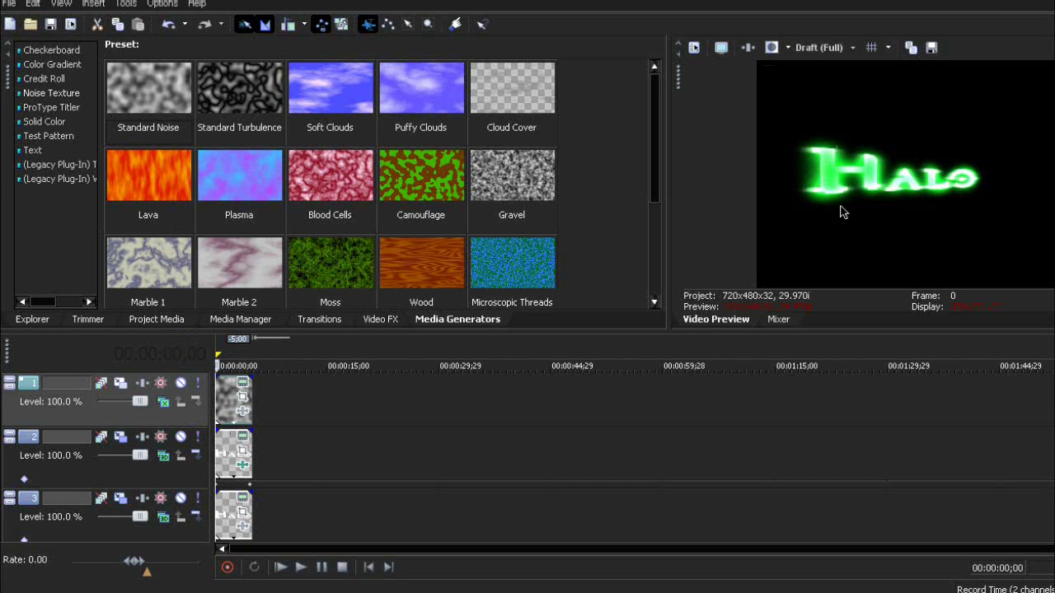
# - Keyframe the Standard Noise Progress to rise from 0 to 10 degrees by the clip's end
pyautogui.rightClick(233, 414)
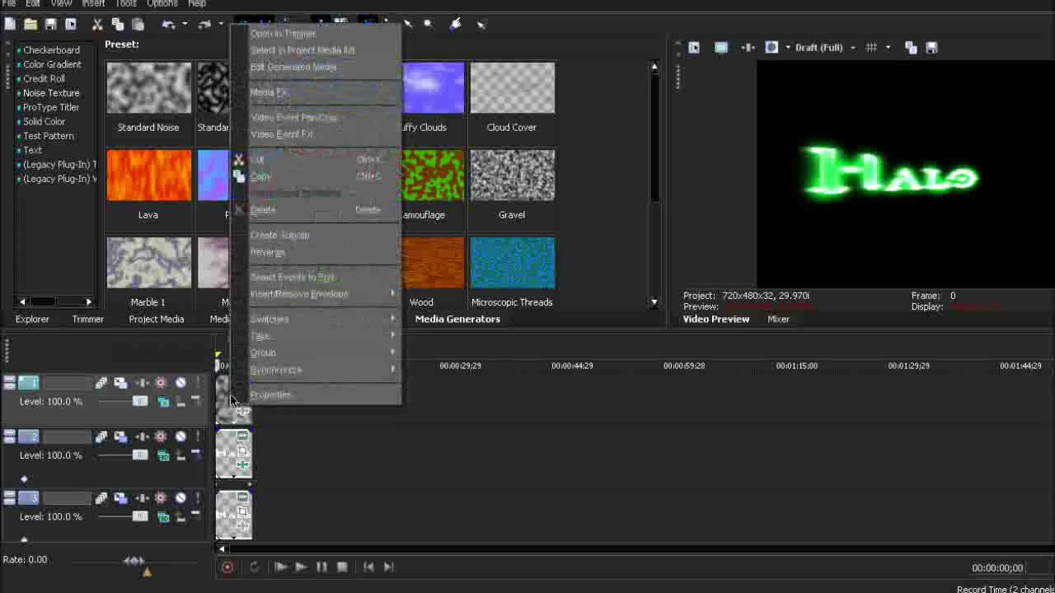
pyautogui.click(301, 69)
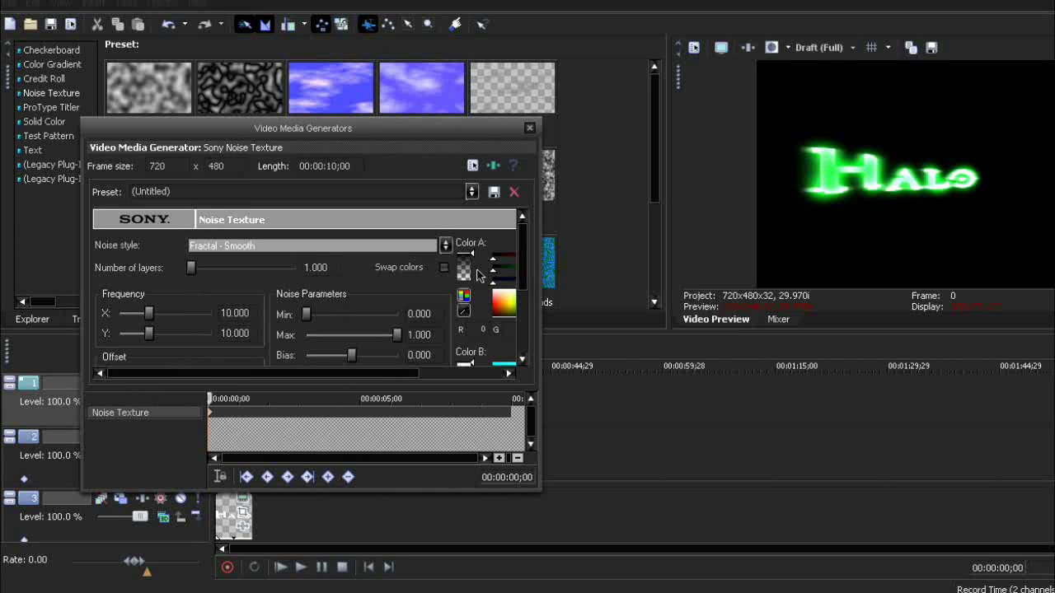
pyautogui.scroll(-3, 511, 268)
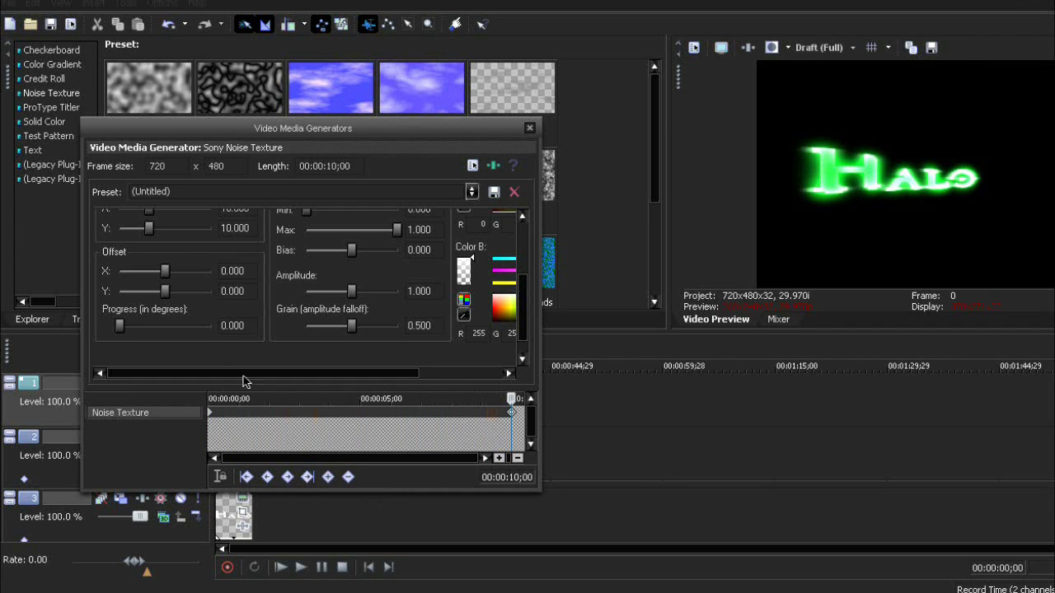
pyautogui.moveTo(119, 325); pyautogui.dragTo(139, 327)
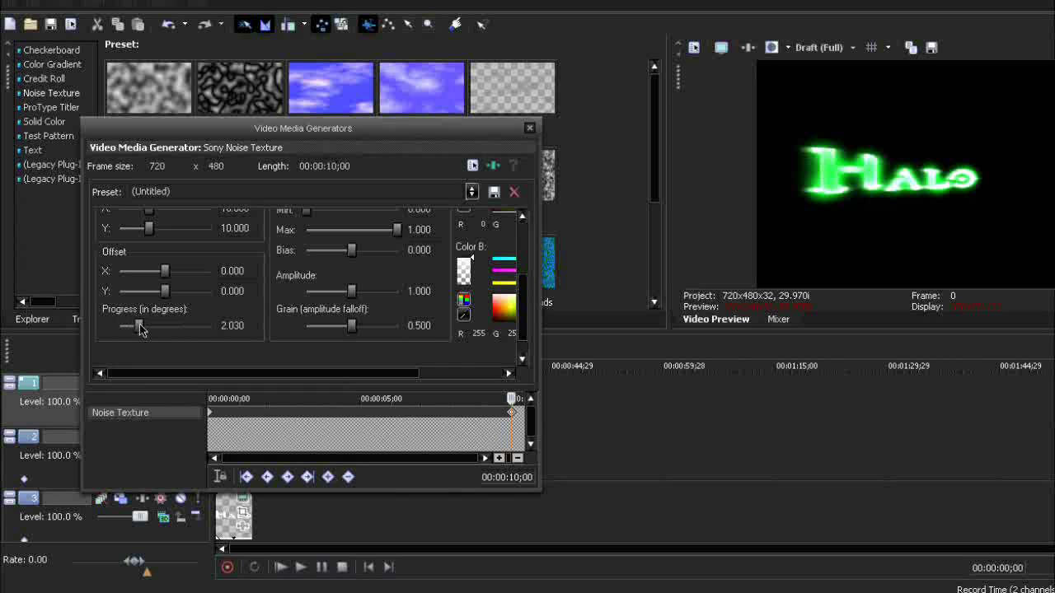
pyautogui.click(529, 127)
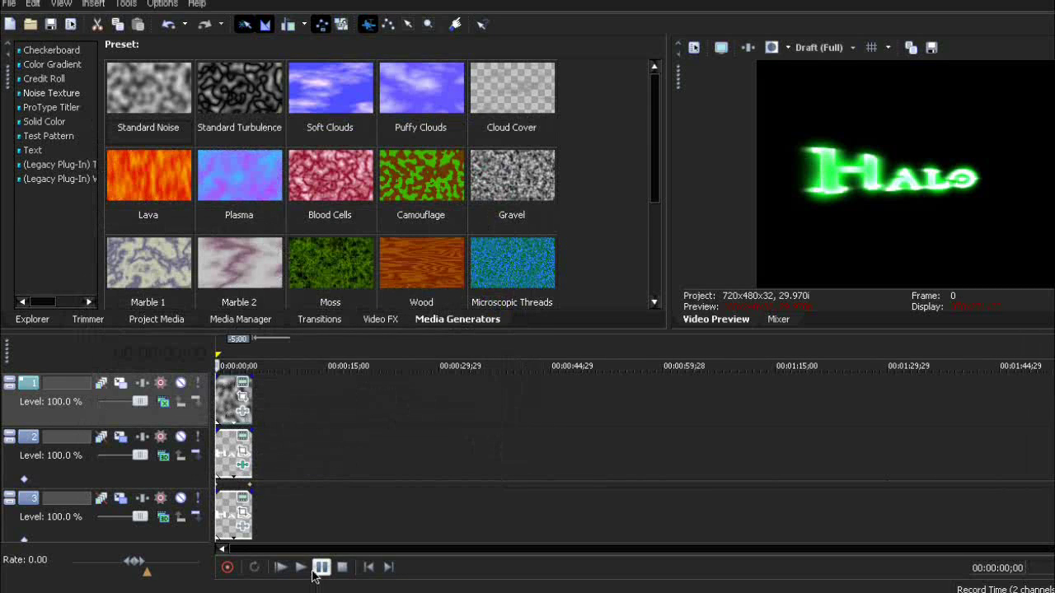
# - Set the preview quality to Draft > Half
pyautogui.click(820, 47)
pyautogui.moveTo(842, 64)
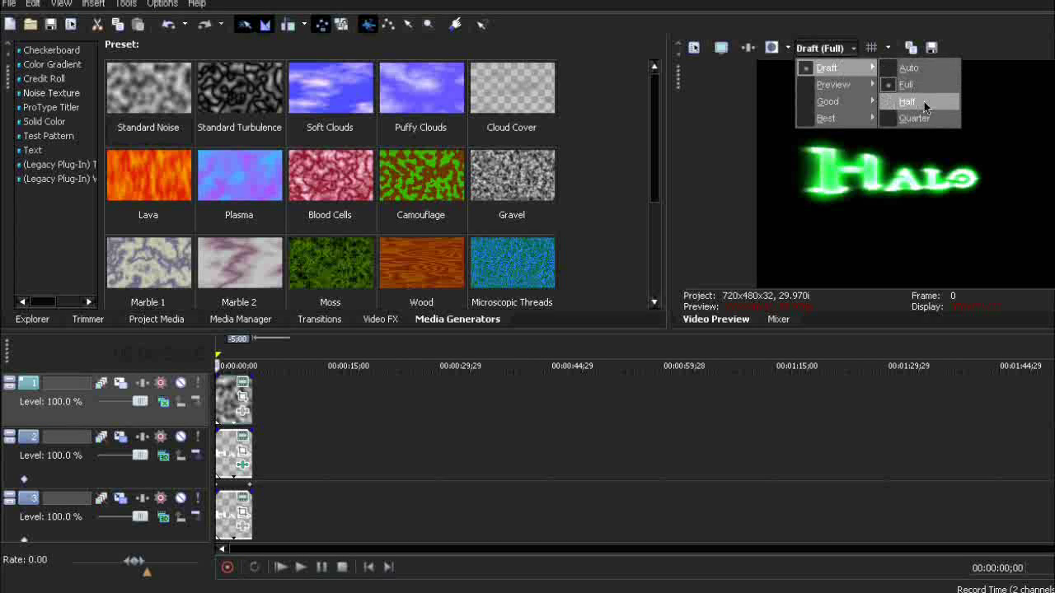
pyautogui.click(925, 104)
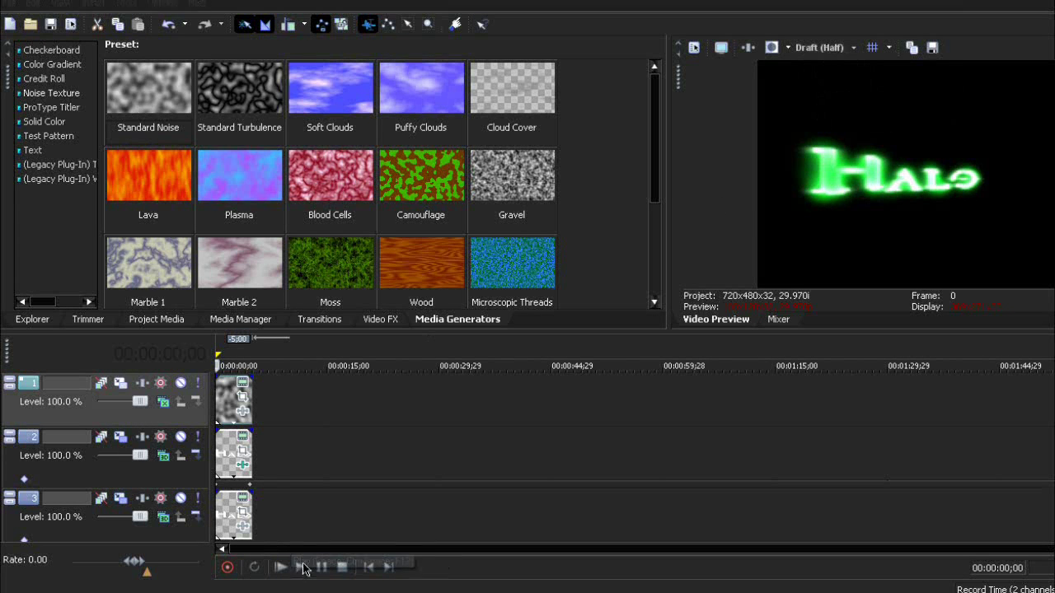
# - Play back the composite, then delete the top two tracks and restore them with Ctrl+Z
pyautogui.click(281, 571)
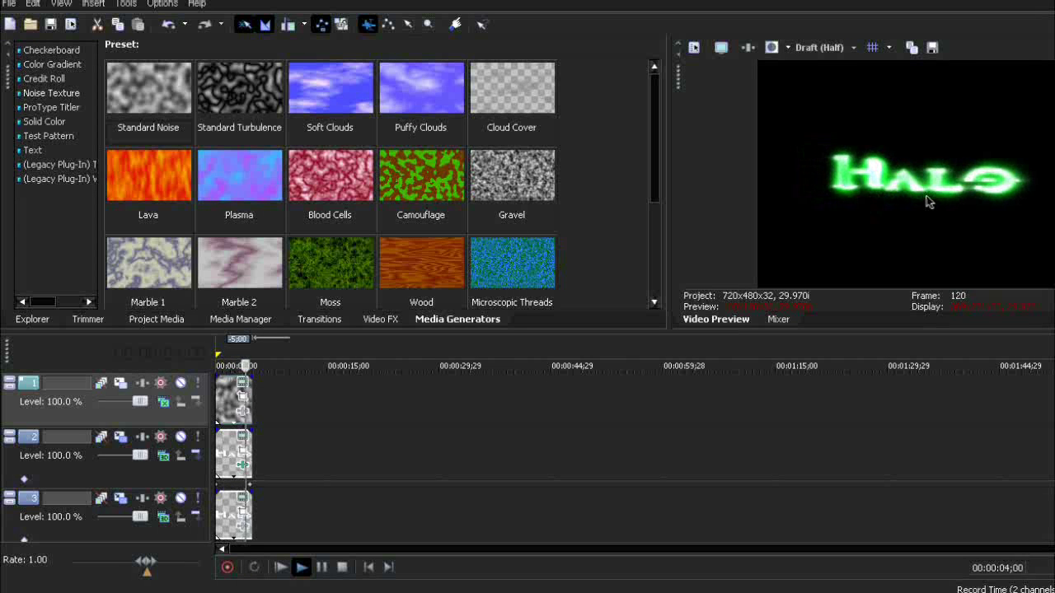
pyautogui.click(368, 567)
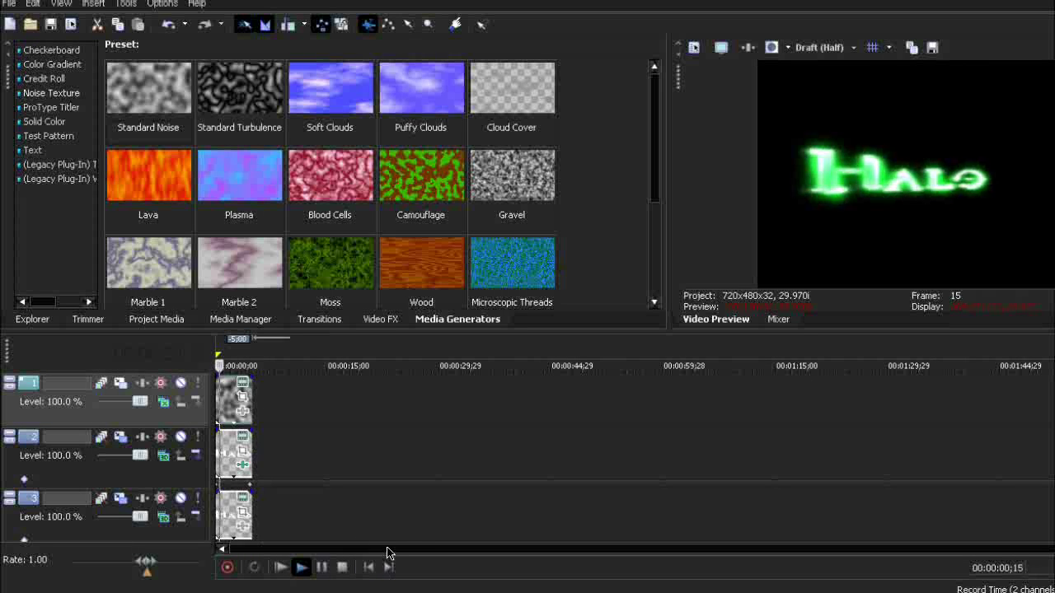
pyautogui.click(340, 568)
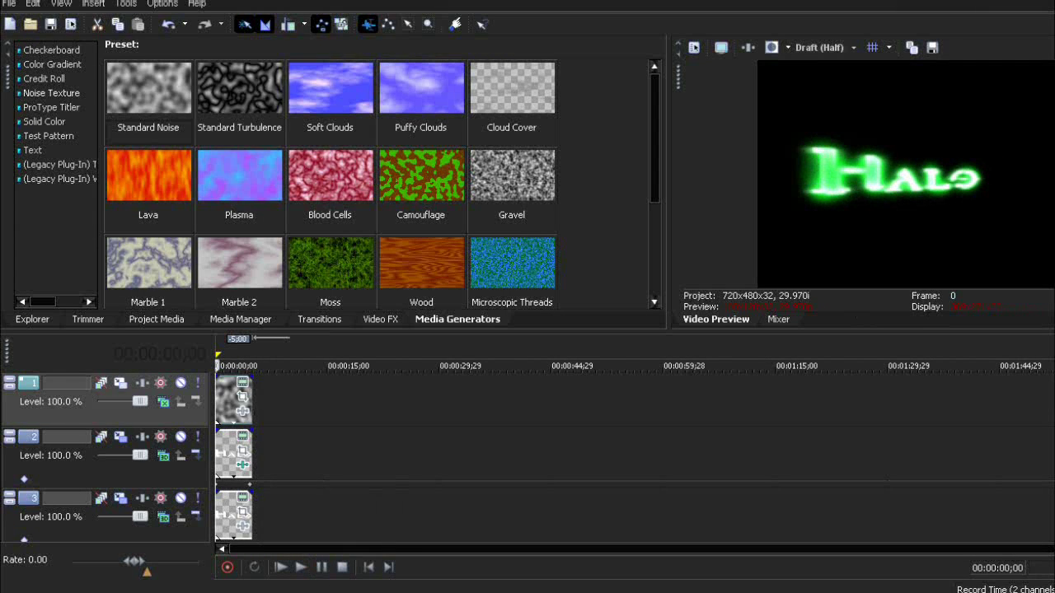
pyautogui.press('Delete')
pyautogui.press('Delete')
pyautogui.hotkey('ctrl', 'z')
pyautogui.hotkey('ctrl', 'z')
# - Insert an empty video track and move it to the bottom, below the Halo title tracks
pyautogui.rightClick(75, 421)
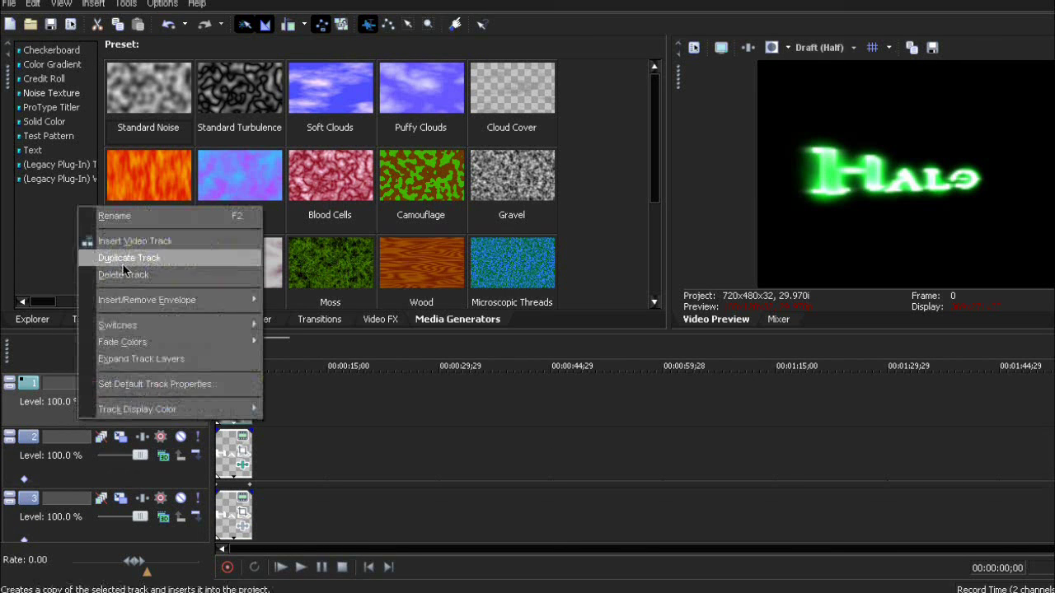
pyautogui.click(123, 265)
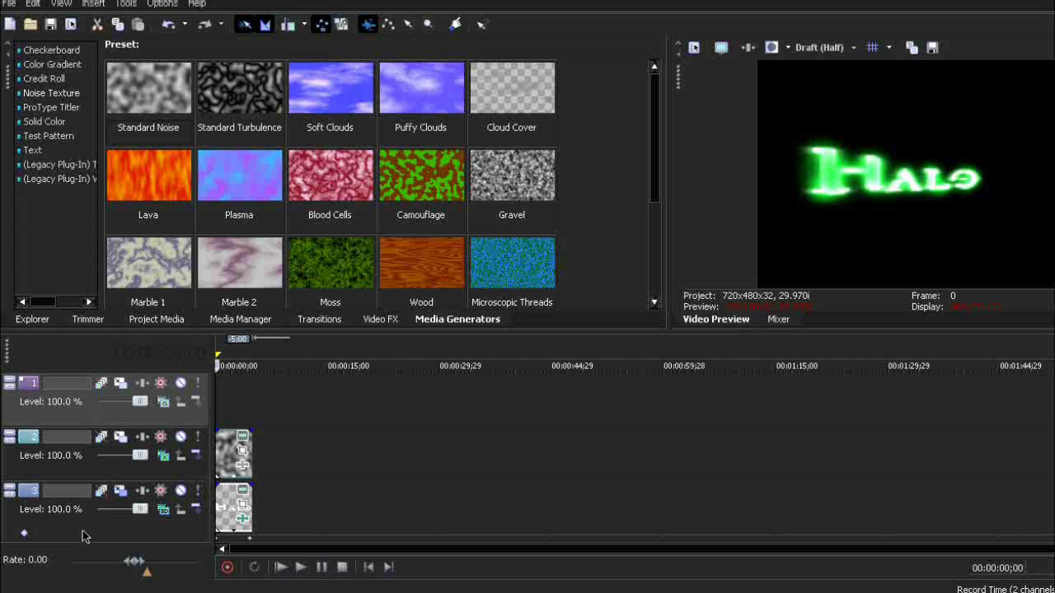
pyautogui.scroll(-1, 96, 434)
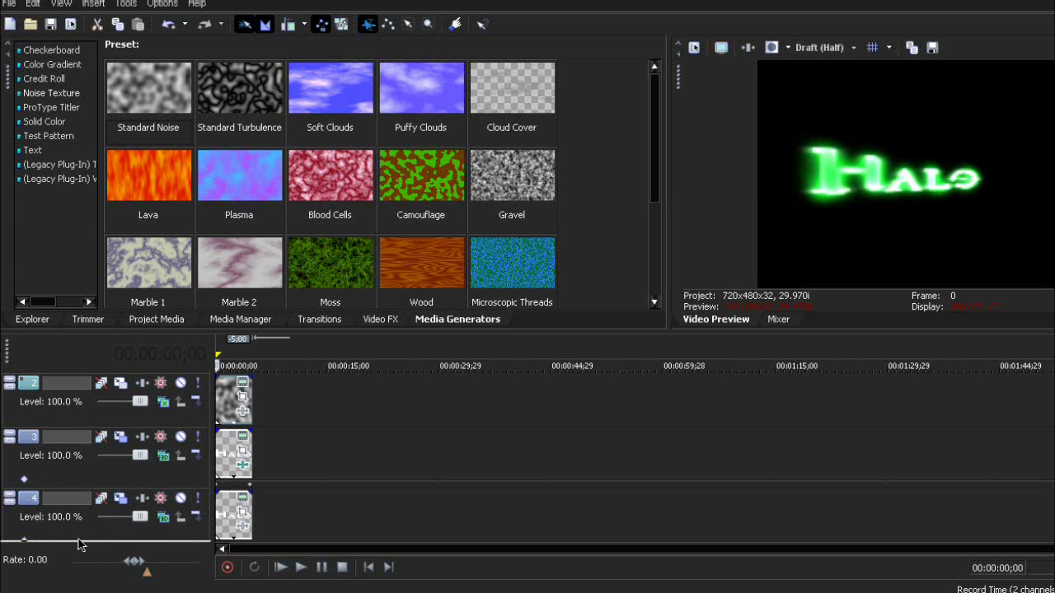
pyautogui.scroll(-2, 128, 544)
pyautogui.click(136, 462)
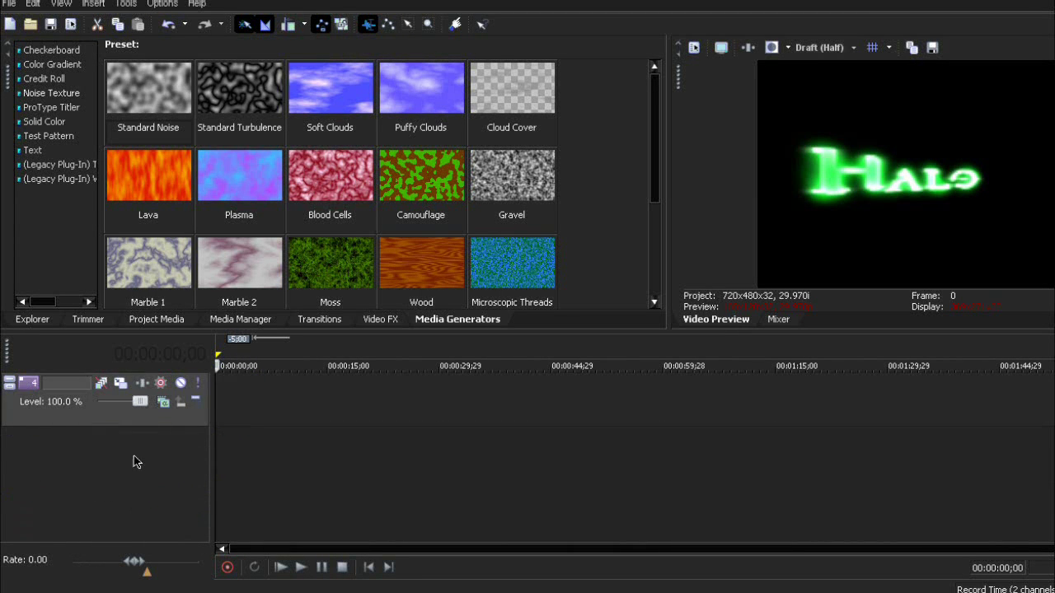
pyautogui.scroll(1, 106, 429)
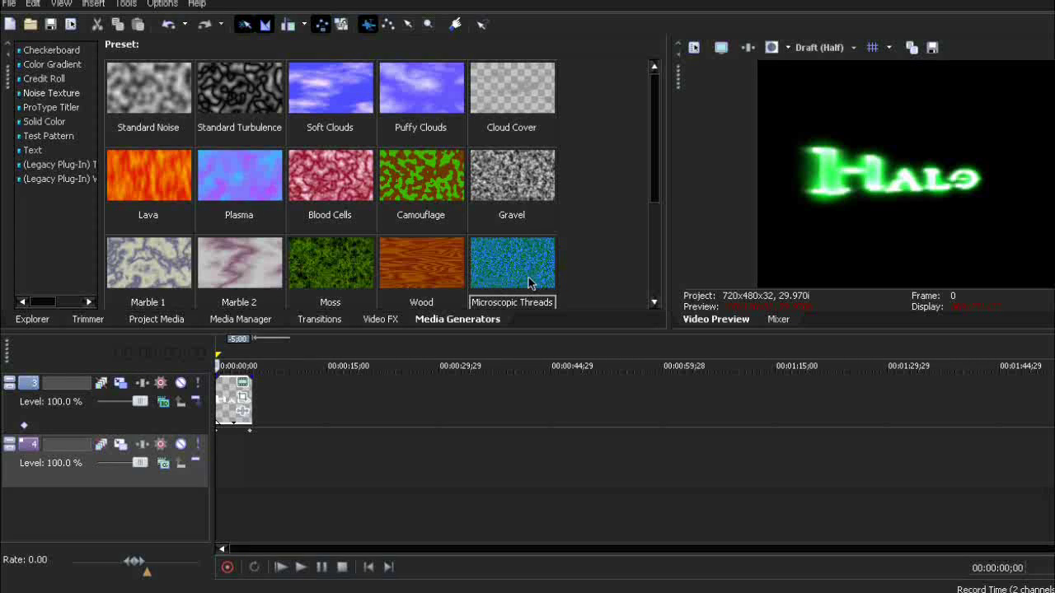
# - Add a trimmed Noise Texture clip to the bottom track with a black second colour
pyautogui.moveTo(295, 449); pyautogui.dragTo(202, 456)
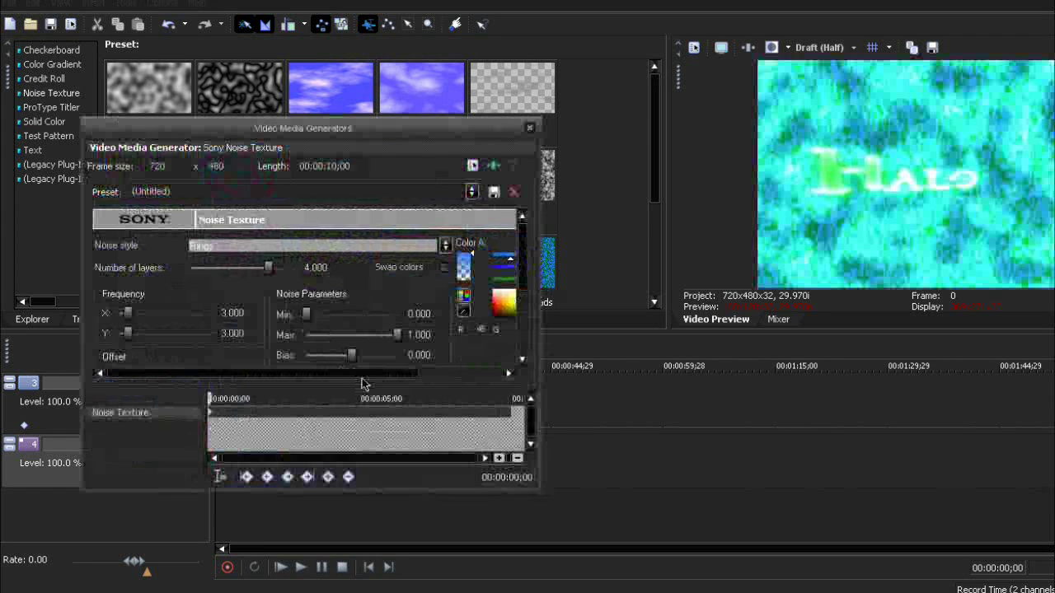
pyautogui.click(530, 130)
pyautogui.moveTo(284, 454); pyautogui.dragTo(248, 460)
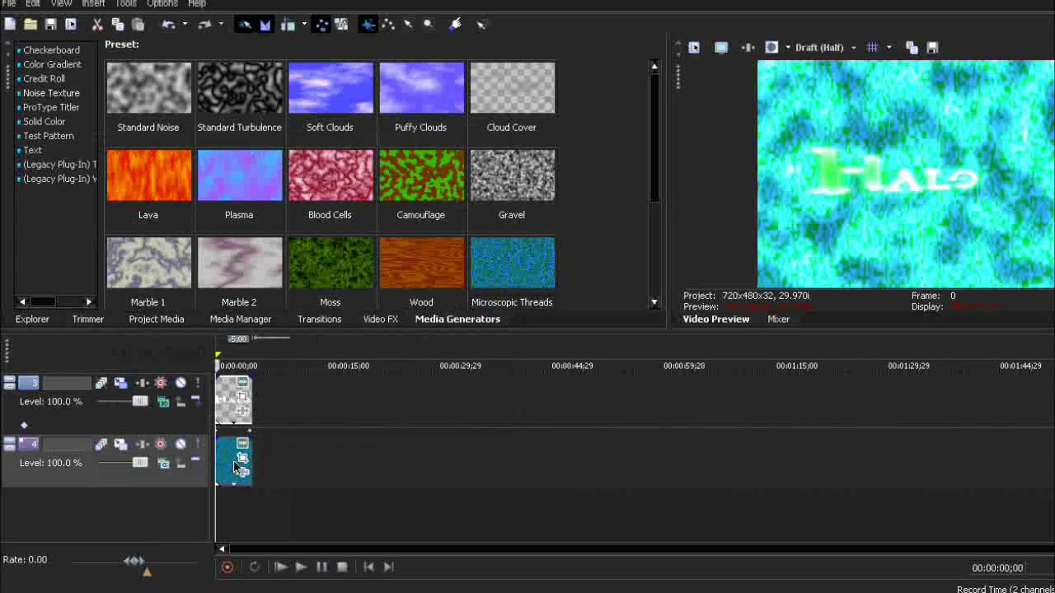
pyautogui.rightClick(237, 467)
pyautogui.click(305, 104)
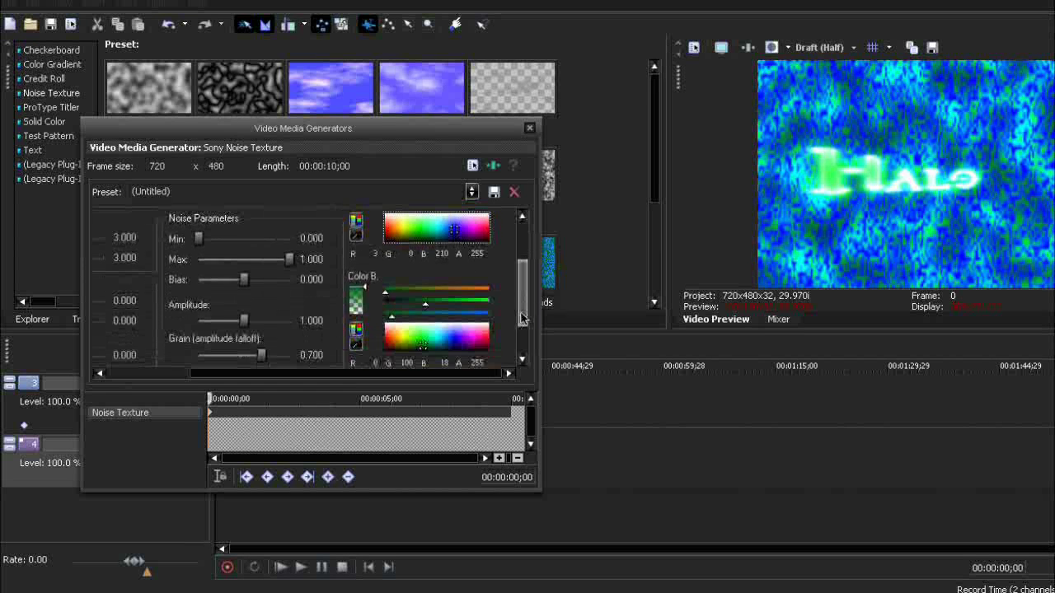
pyautogui.moveTo(452, 343); pyautogui.dragTo(456, 364)
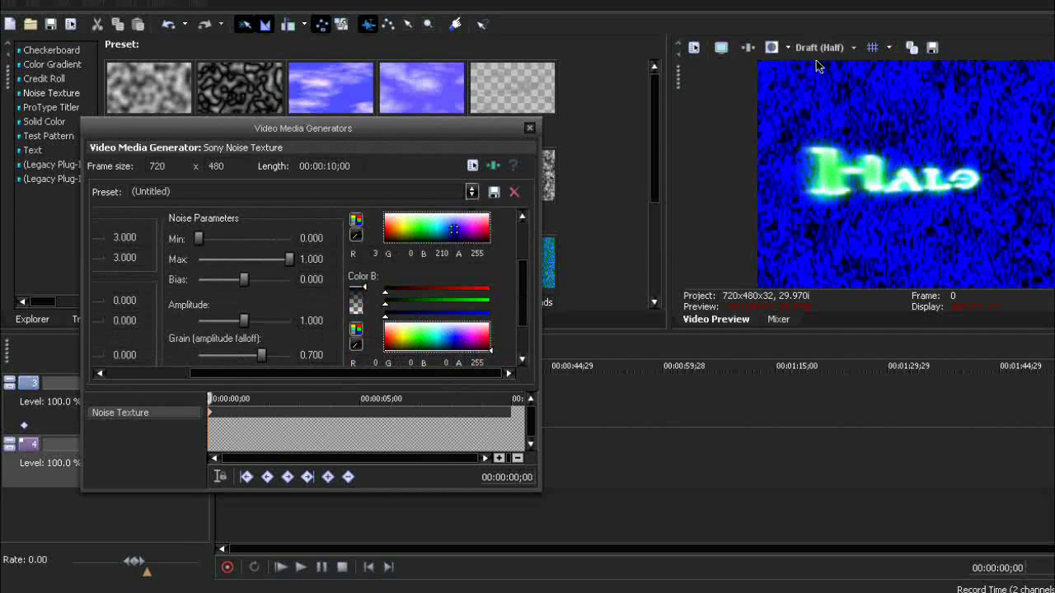
# - Set the preview quality back to full
pyautogui.click(854, 47)
pyautogui.moveTo(828, 68)
pyautogui.click(906, 85)
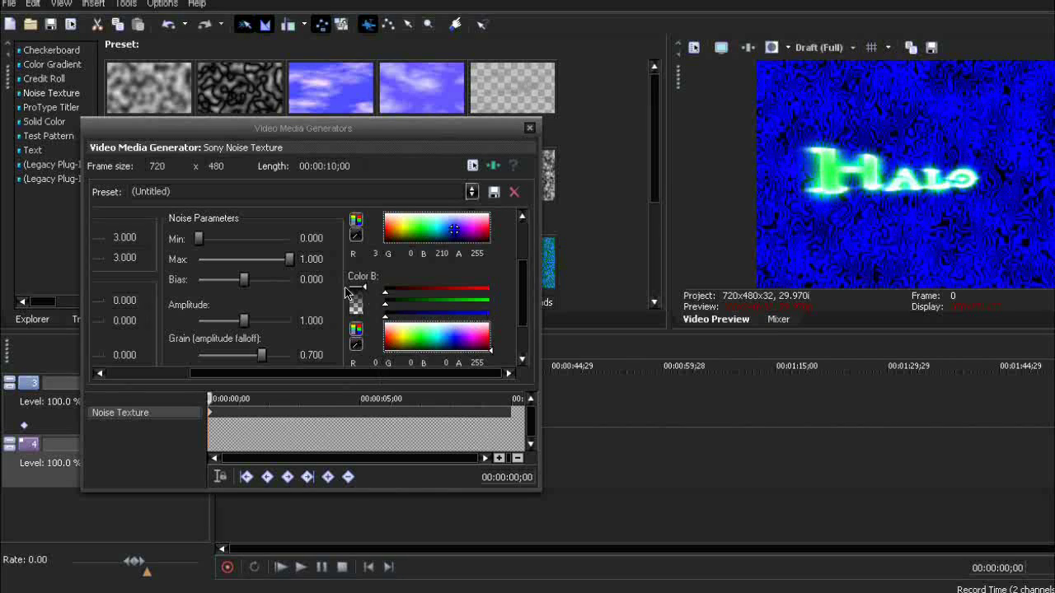
# - Reduce the noise's Number of layers to about 3.08 and move the dialog aside
pyautogui.scroll(5, 508, 320)
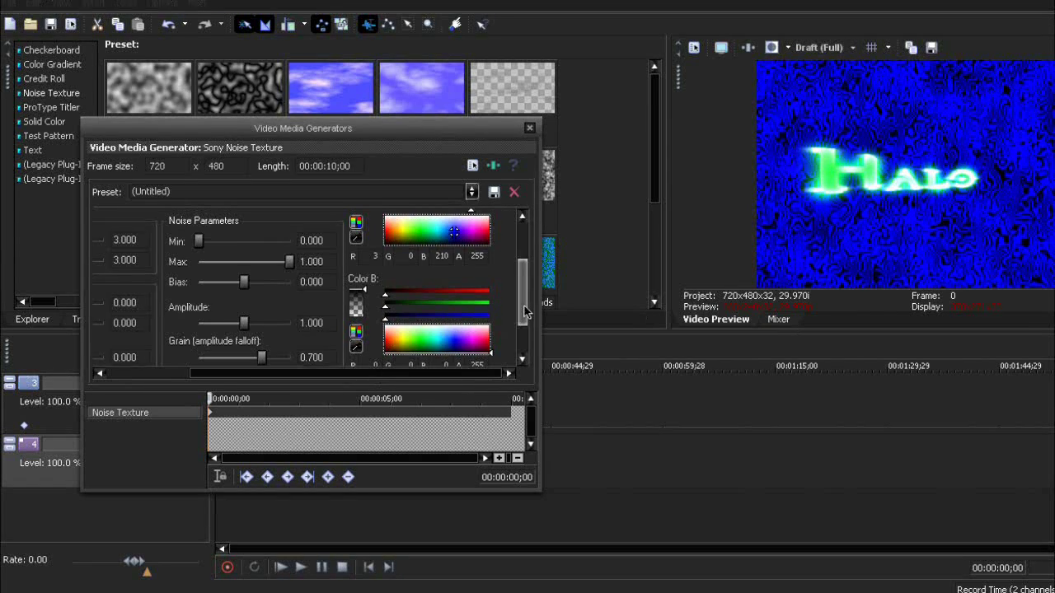
pyautogui.moveTo(334, 377); pyautogui.dragTo(252, 377)
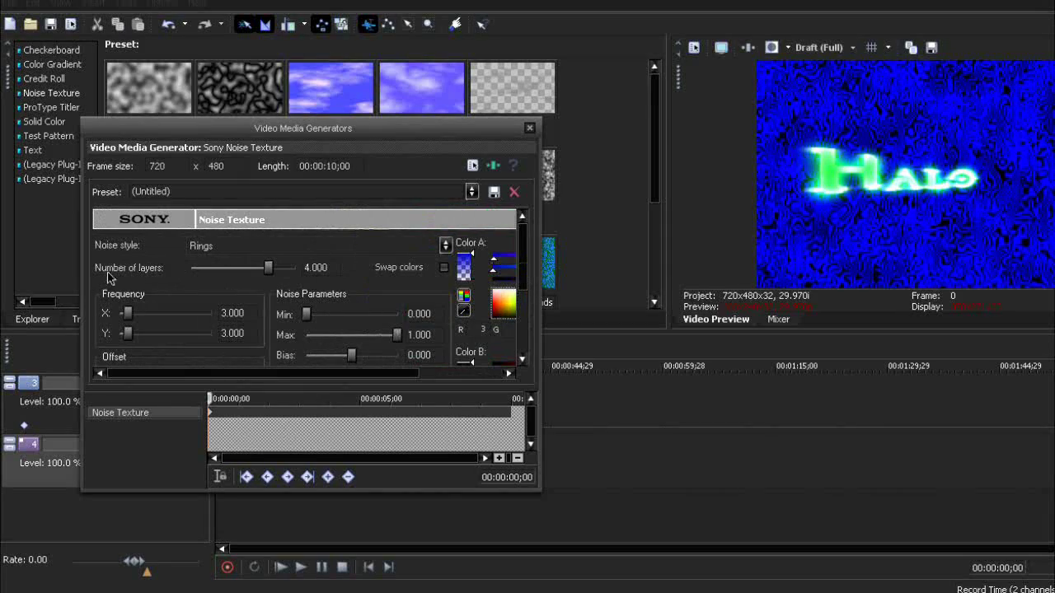
pyautogui.moveTo(270, 272)
pyautogui.mouseDown()
pyautogui.moveTo(228, 274)
pyautogui.moveTo(249, 273)
pyautogui.mouseUp()
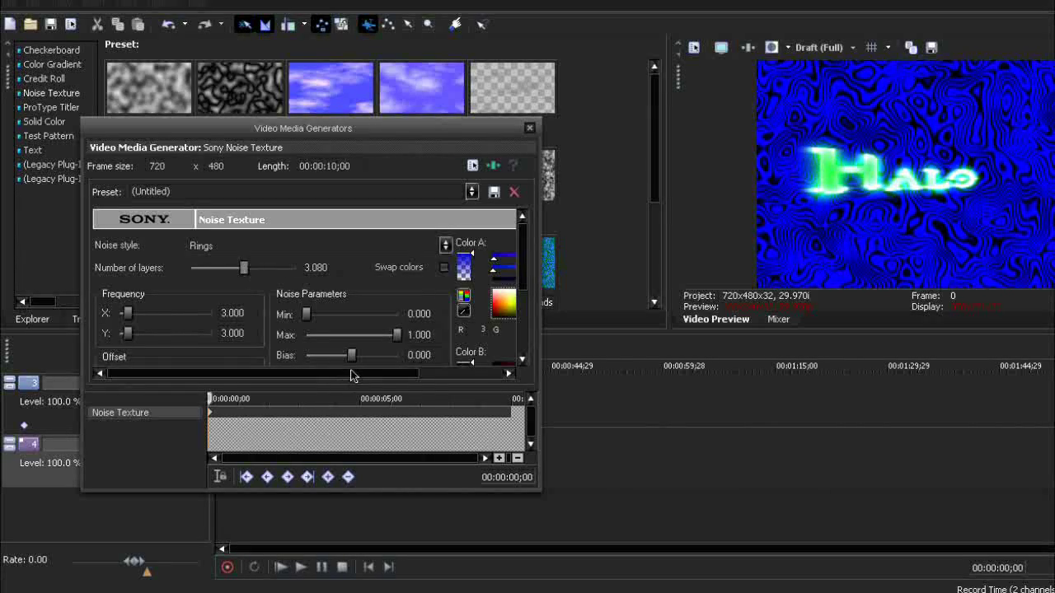
pyautogui.moveTo(353, 376); pyautogui.dragTo(431, 381)
pyautogui.moveTo(409, 136); pyautogui.dragTo(837, 282)
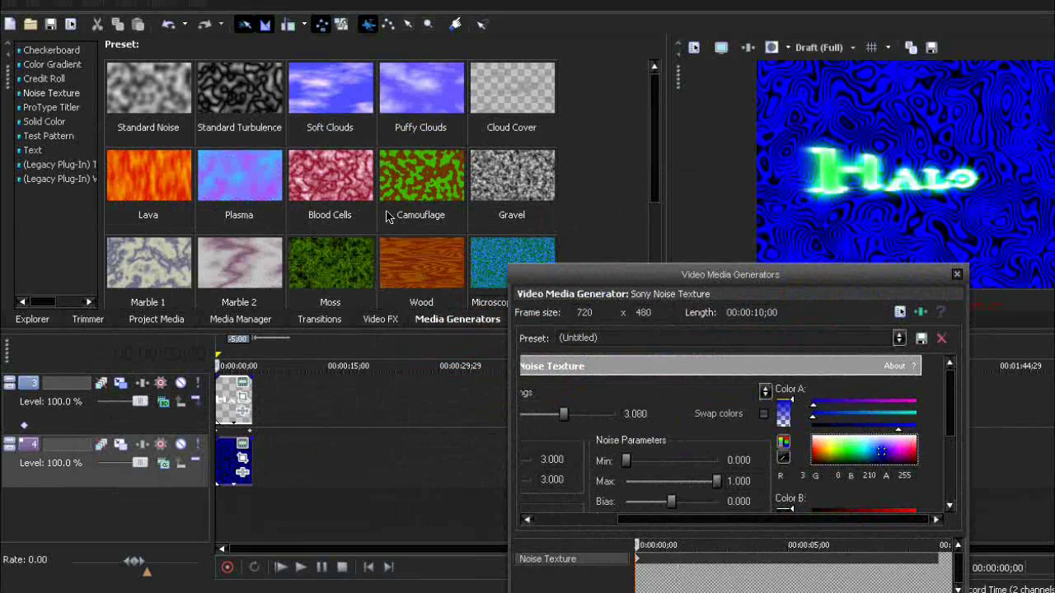
# - Recolour the Rings noise Color A from blue to dark green, then play the project to preview it
pyautogui.moveTo(627, 275); pyautogui.dragTo(218, 123)
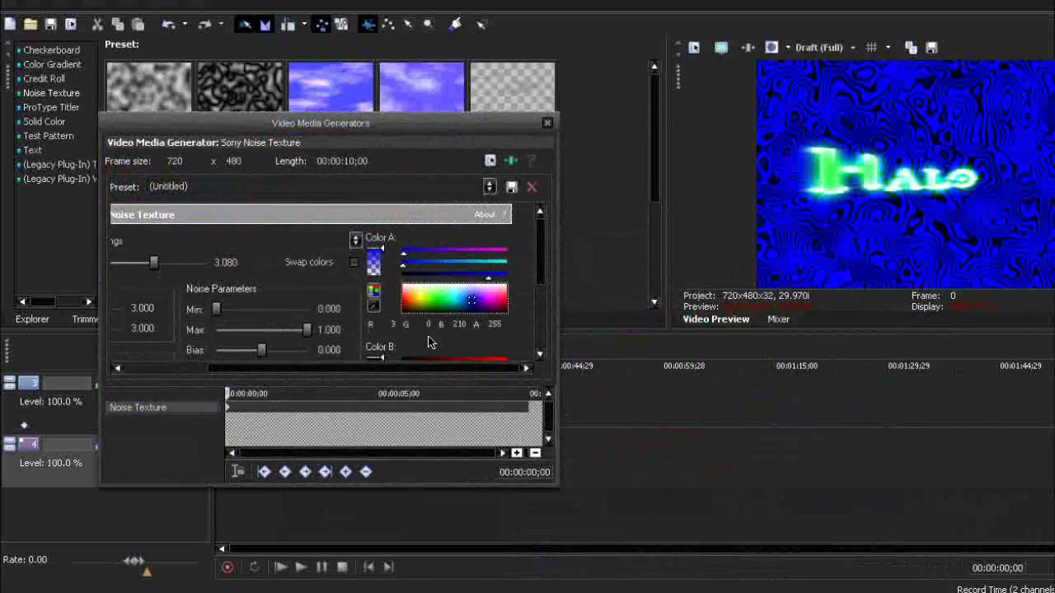
pyautogui.moveTo(486, 307); pyautogui.dragTo(445, 316)
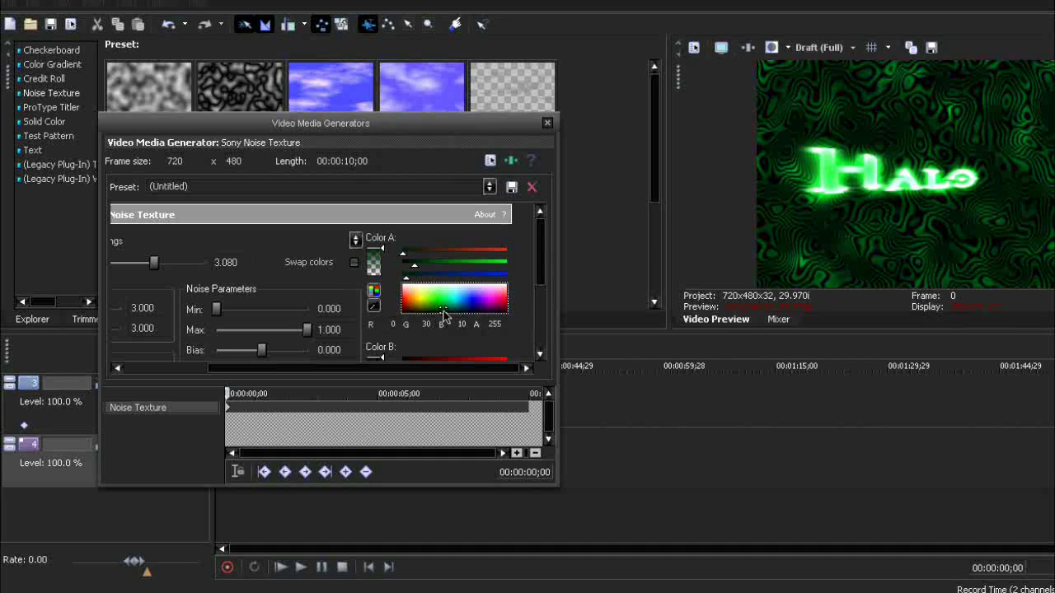
pyautogui.scroll(-3, 550, 276)
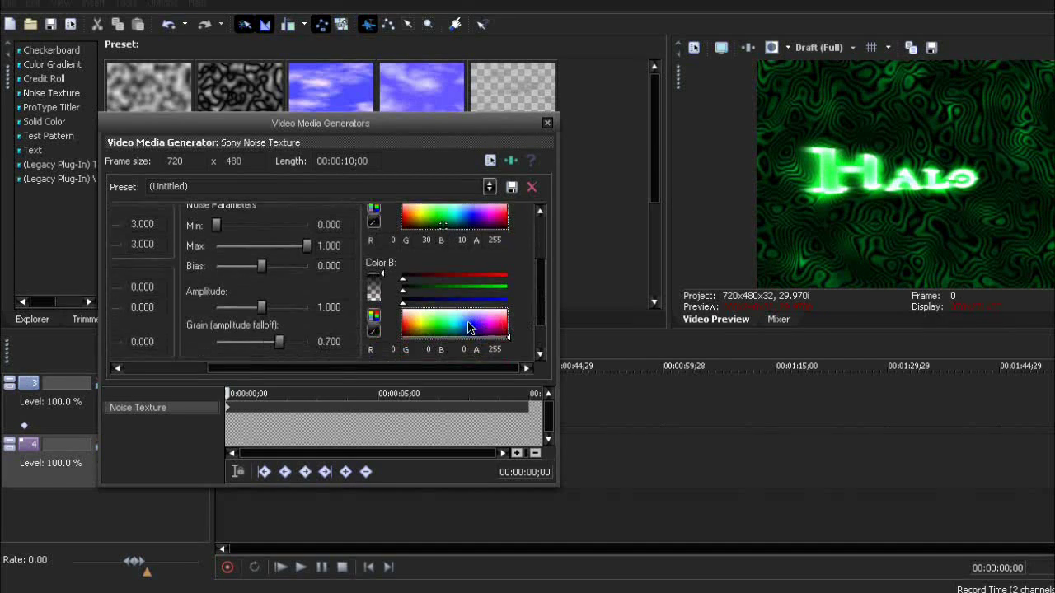
pyautogui.scroll(-2, 549, 298)
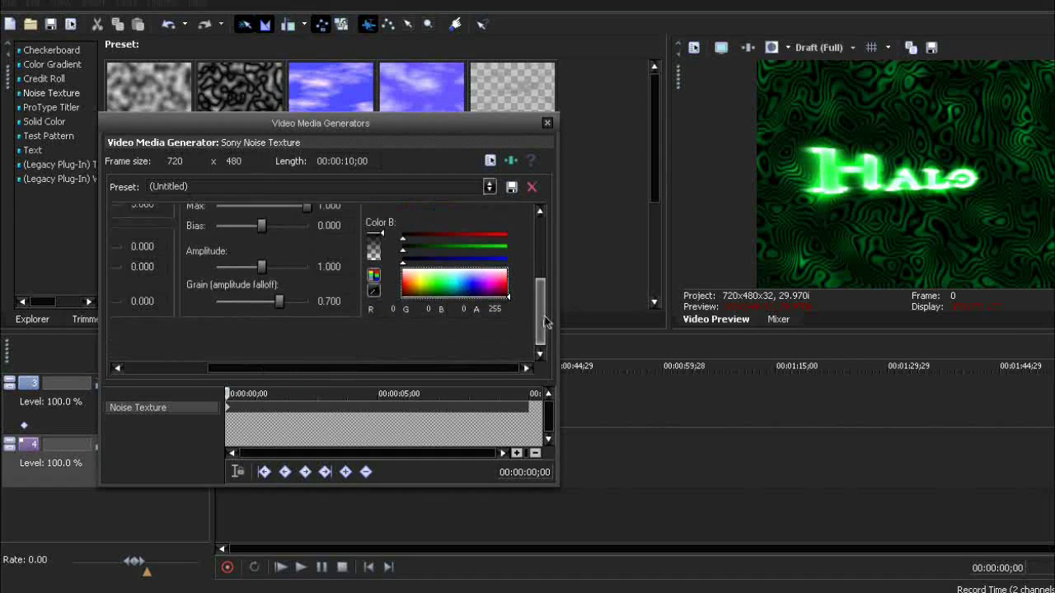
pyautogui.moveTo(464, 370); pyautogui.dragTo(529, 394)
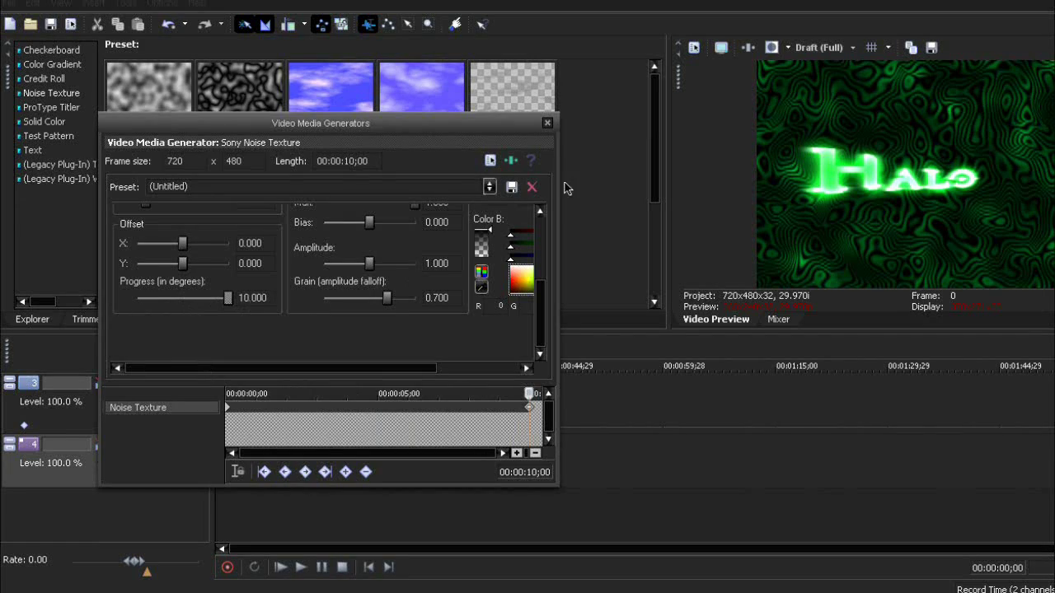
pyautogui.click(547, 123)
pyautogui.click(300, 567)
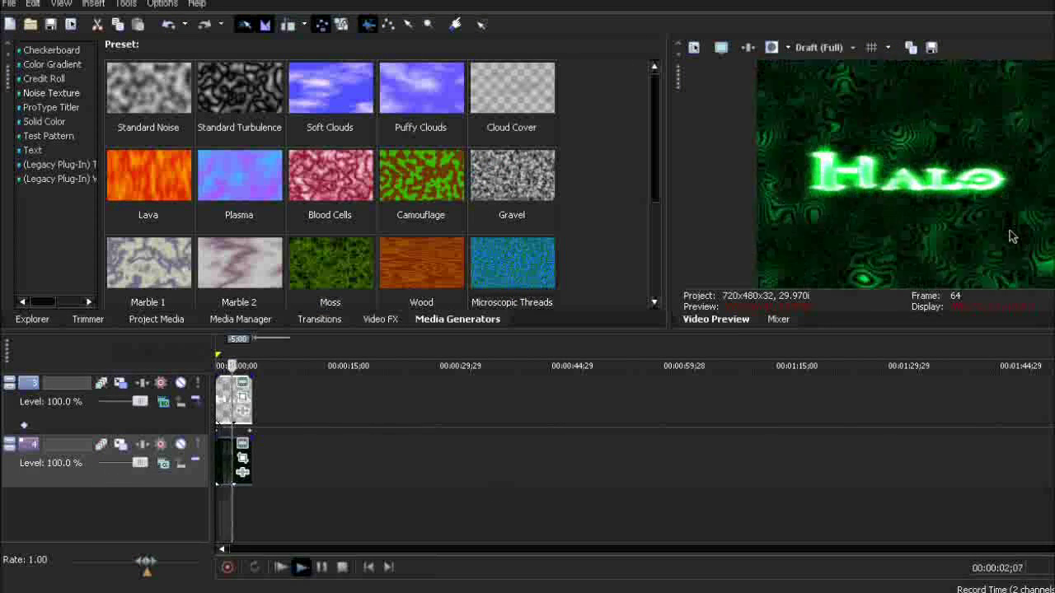
# - Add a Lava texture clip on a new bottom track and scrub through it
pyautogui.click(342, 567)
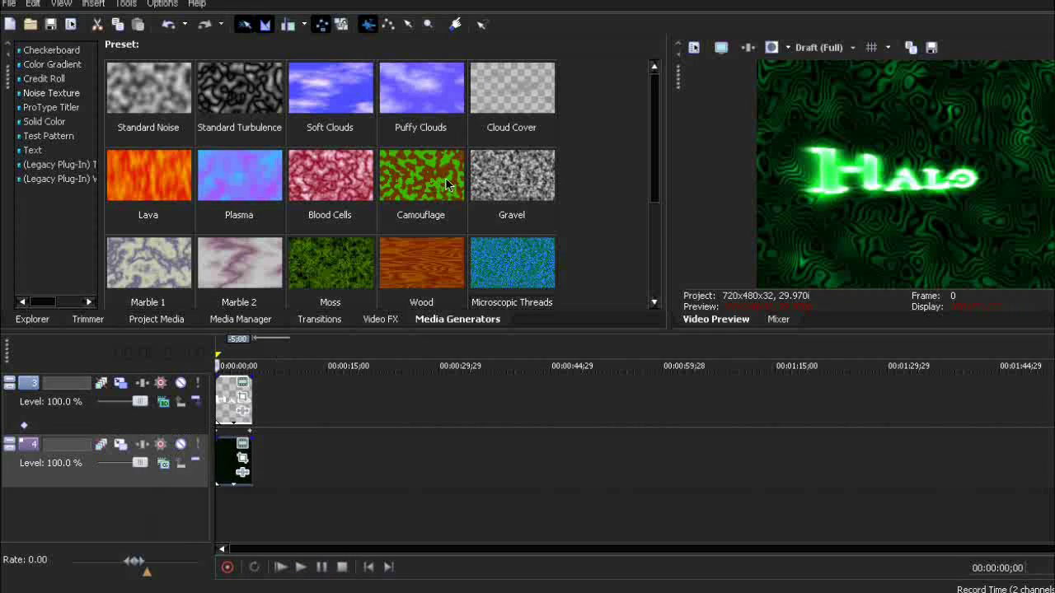
pyautogui.moveTo(151, 196); pyautogui.dragTo(213, 513)
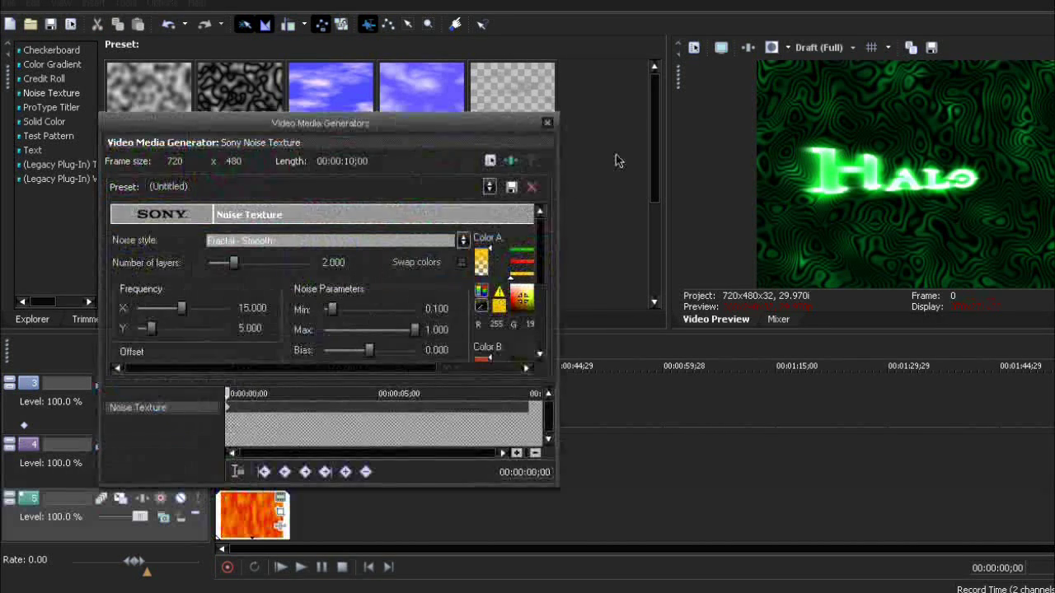
pyautogui.click(547, 124)
pyautogui.click(253, 532)
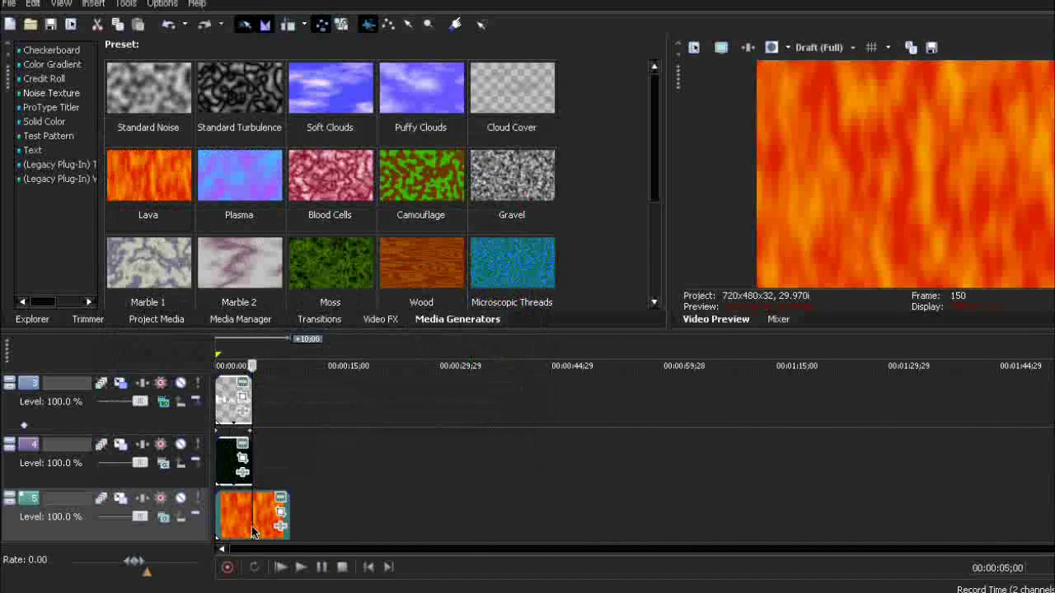
pyautogui.moveTo(253, 525); pyautogui.dragTo(264, 527)
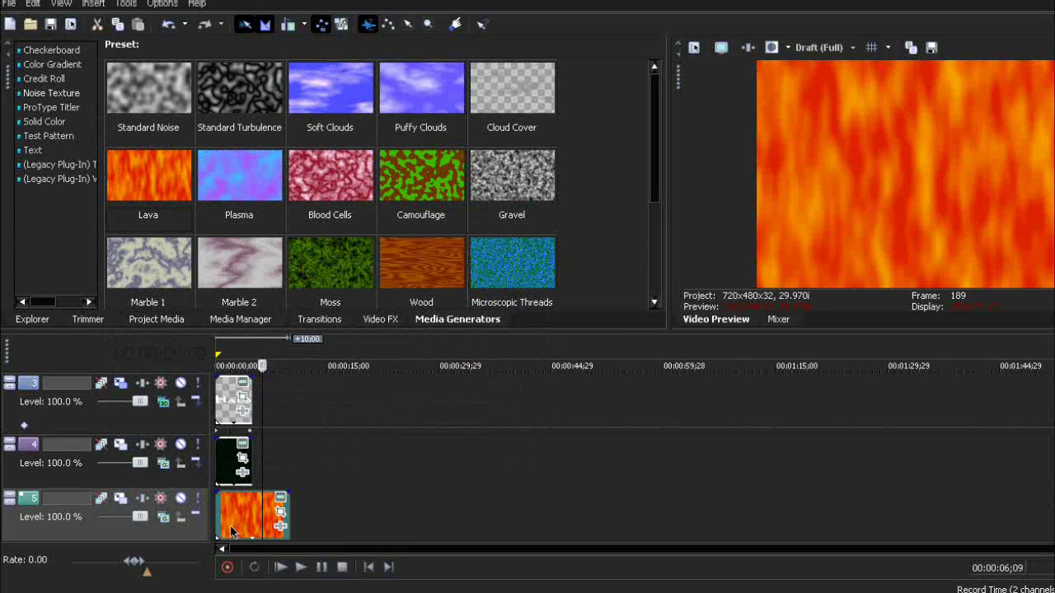
pyautogui.click(369, 567)
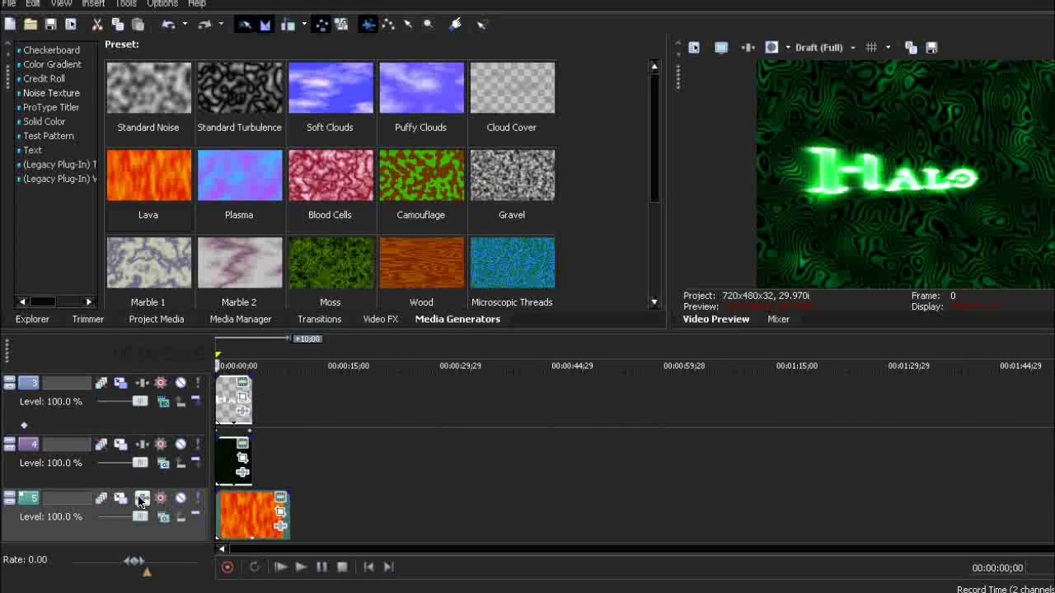
# - Blend the green noise track with Dodge, trim the Lava clip to match, and preview
pyautogui.click(164, 464)
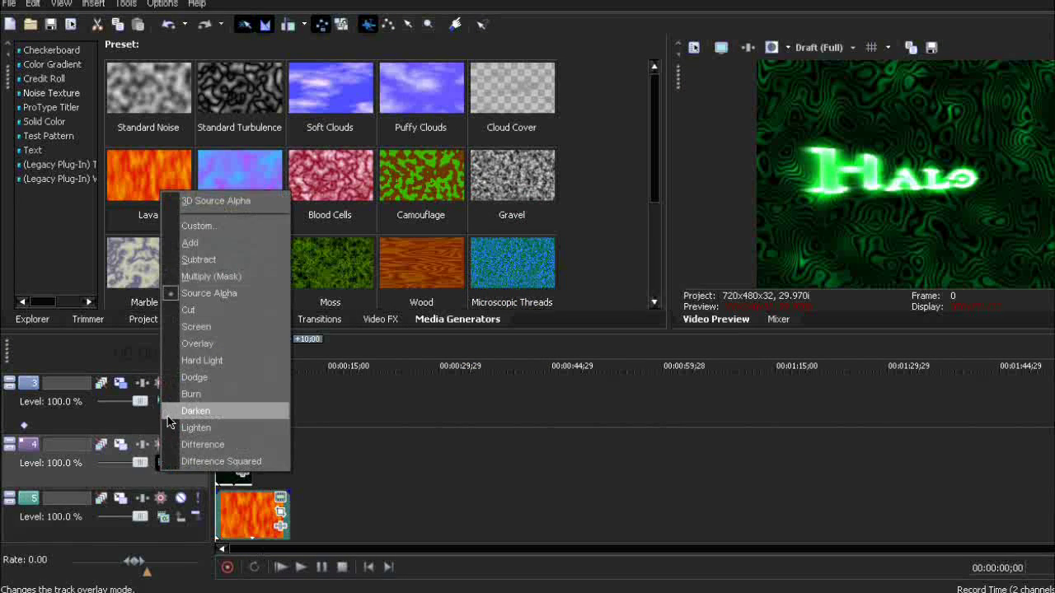
pyautogui.click(222, 375)
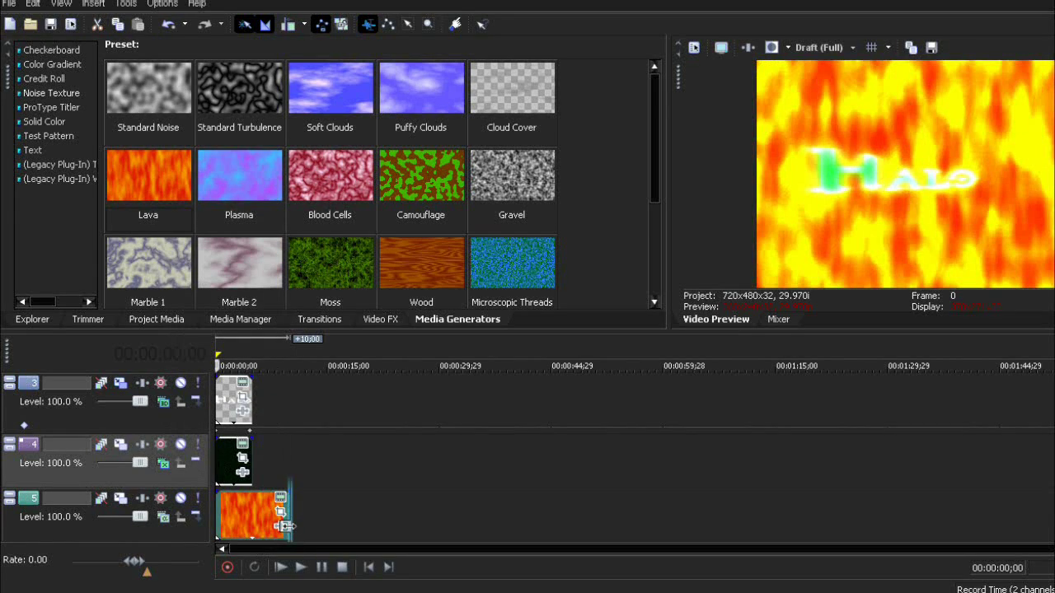
pyautogui.moveTo(284, 526); pyautogui.dragTo(252, 523)
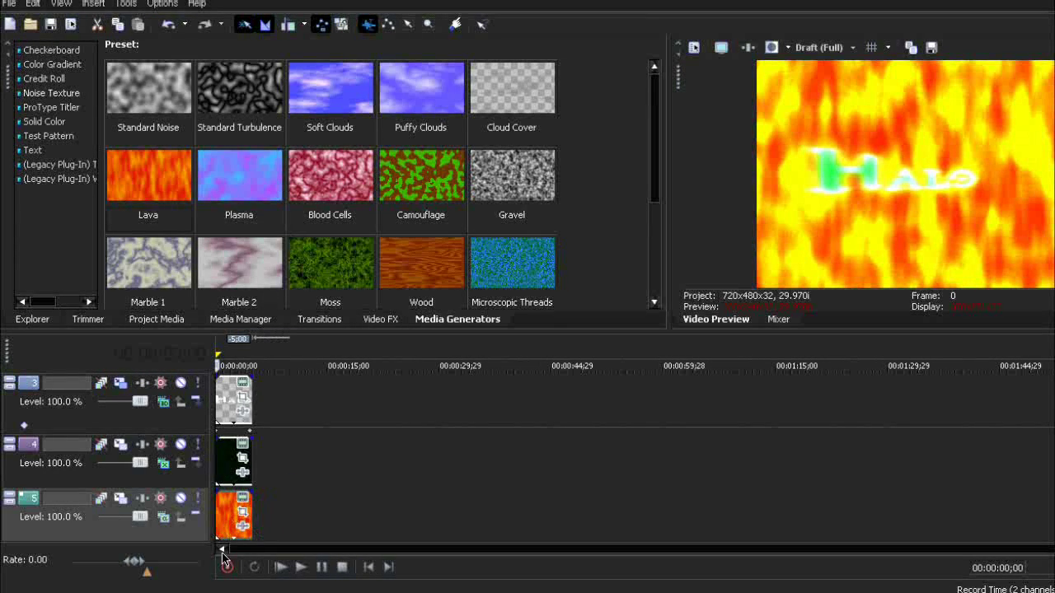
pyautogui.rightClick(228, 503)
pyautogui.press('Escape')
pyautogui.press('space')
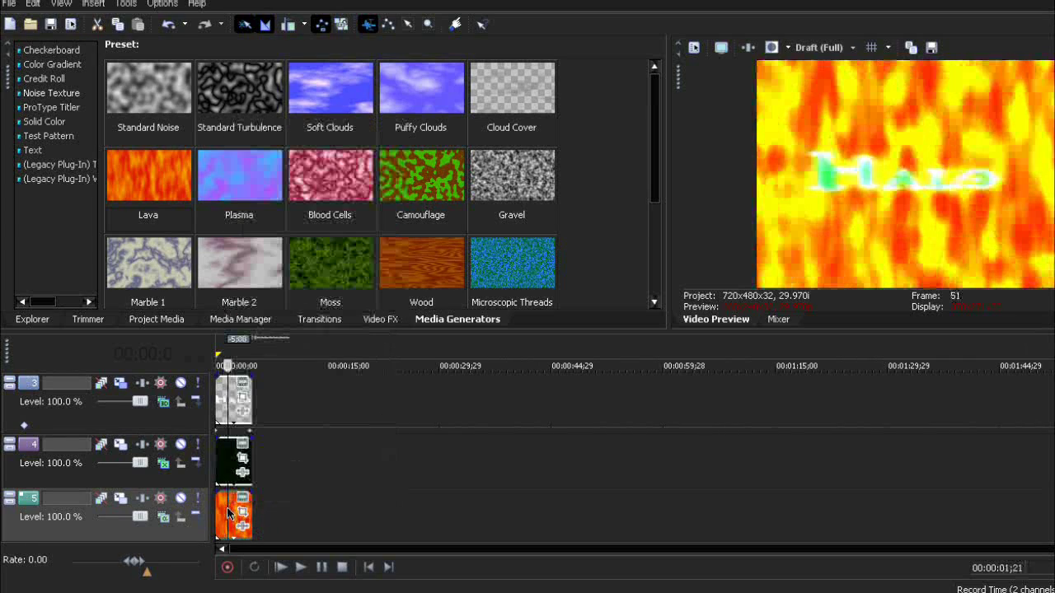
# - Switch the green noise track to Add blending and fade the Lava clip's opacity to about 8%
pyautogui.moveTo(226, 498)
pyautogui.mouseDown()
pyautogui.moveTo(223, 550)
pyautogui.moveTo(225, 494)
pyautogui.mouseUp()
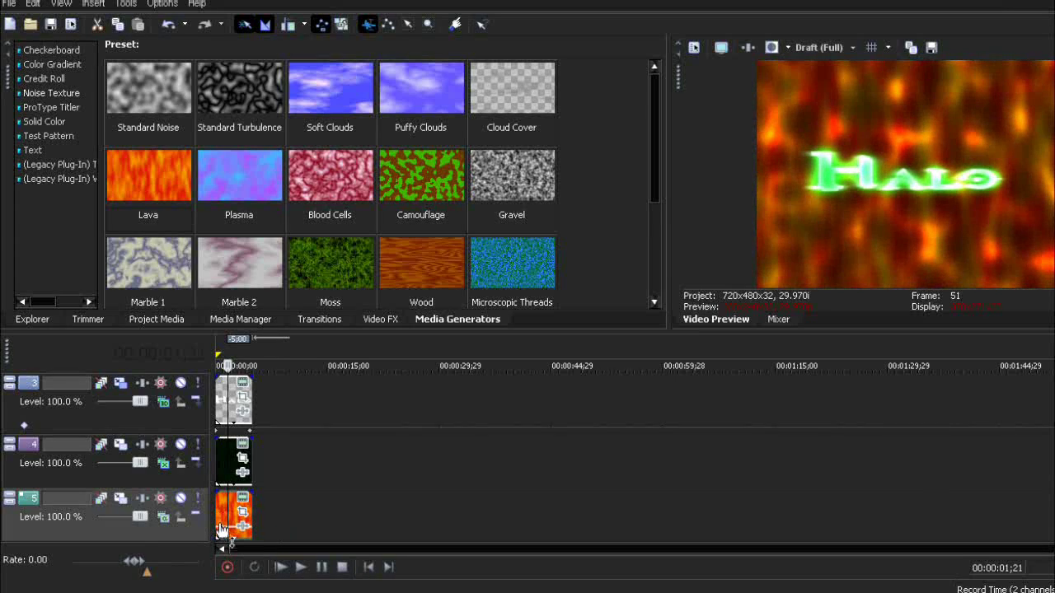
pyautogui.click(181, 467)
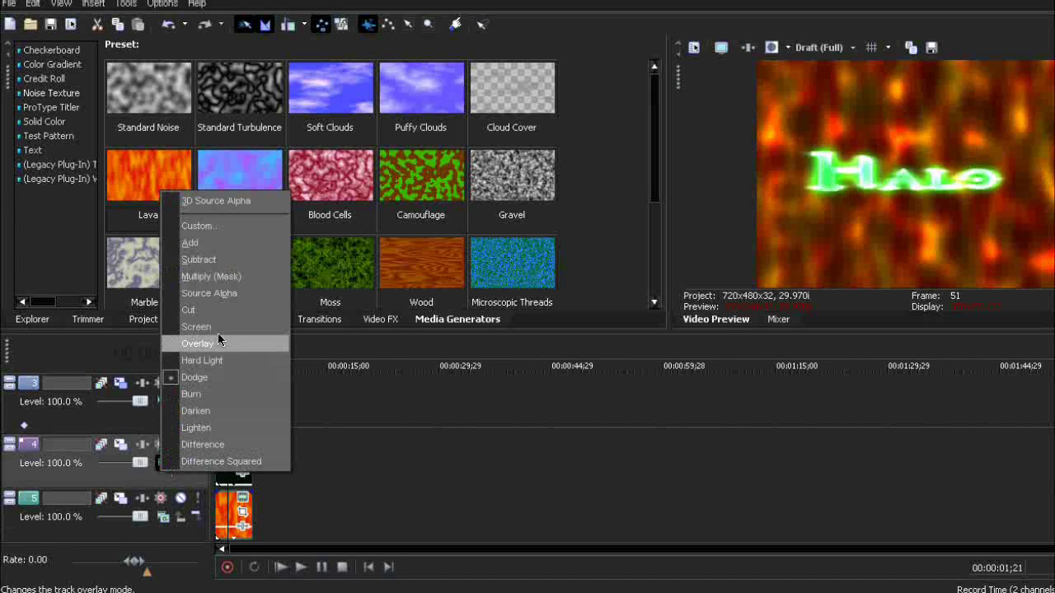
pyautogui.click(216, 243)
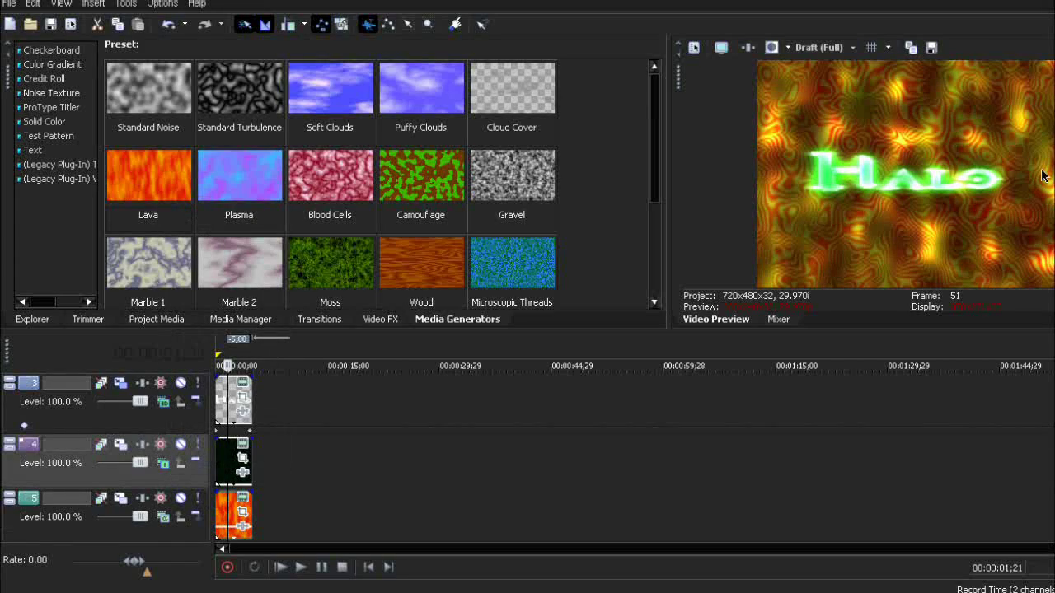
pyautogui.moveTo(224, 495); pyautogui.dragTo(221, 518)
# - Recolour the Lava clip's first colour to green and make its second colour less blue
pyautogui.rightClick(221, 515)
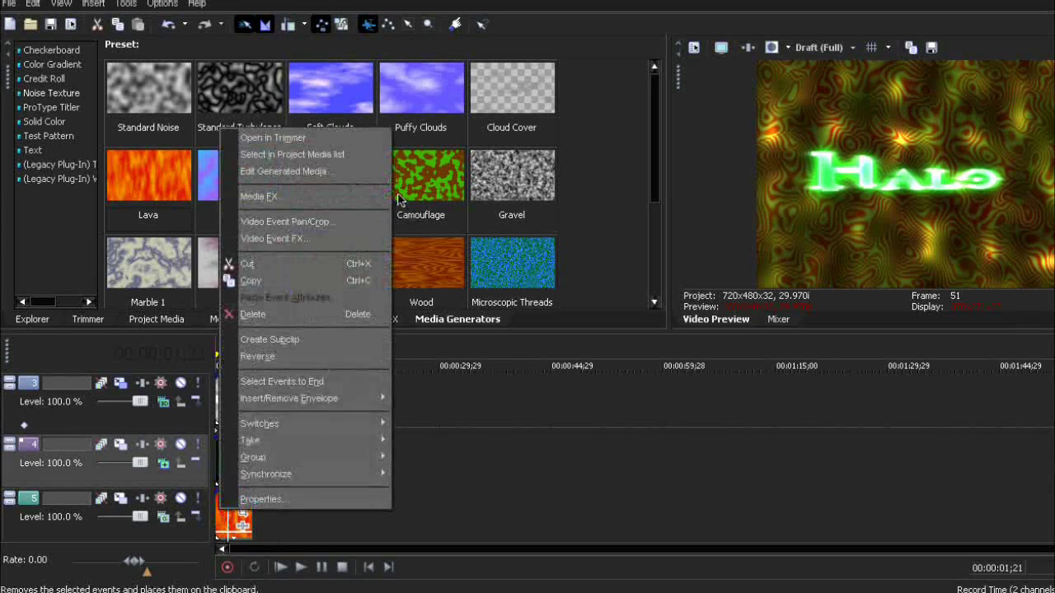
pyautogui.click(356, 174)
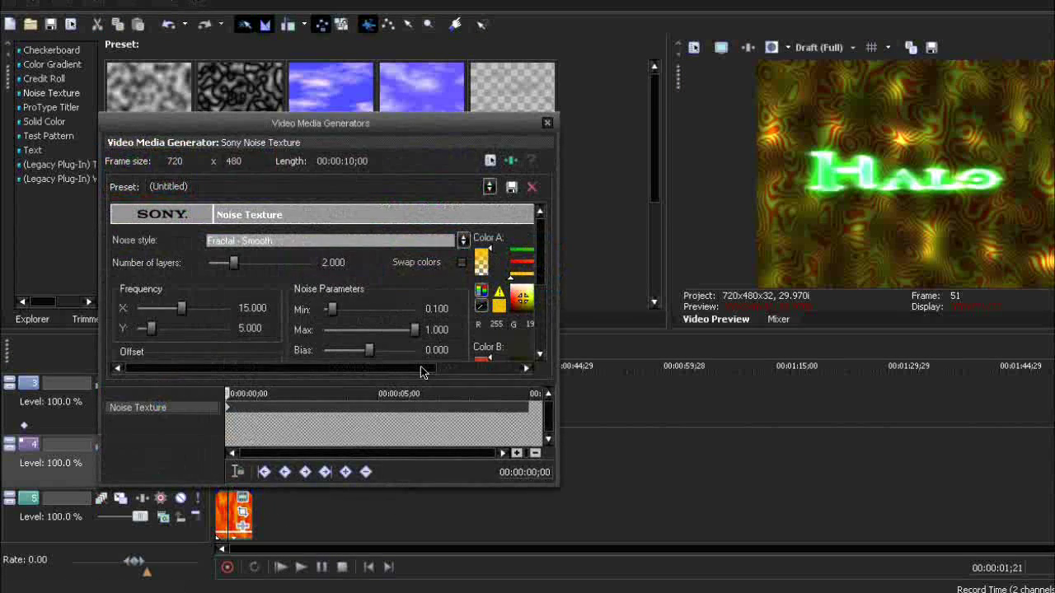
pyautogui.moveTo(421, 371); pyautogui.dragTo(490, 371)
pyautogui.click(460, 307)
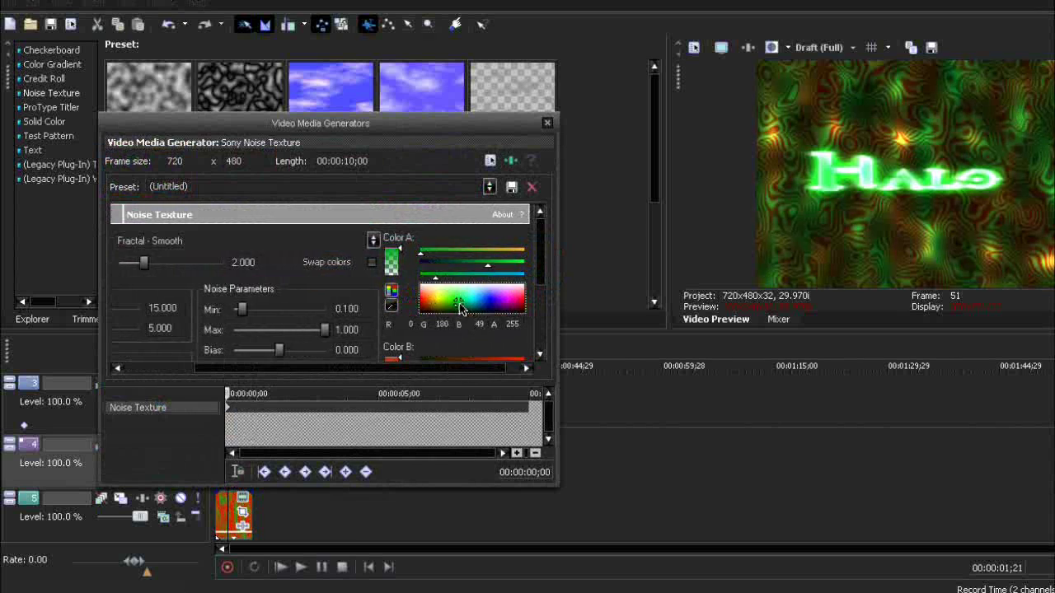
pyautogui.moveTo(460, 308); pyautogui.dragTo(463, 305)
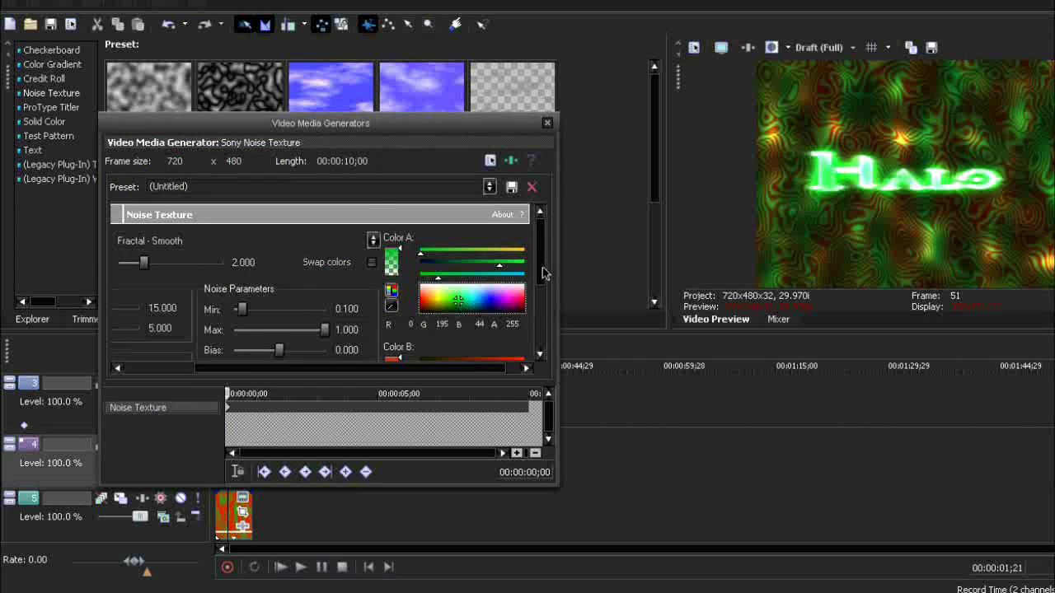
pyautogui.moveTo(544, 274); pyautogui.dragTo(494, 332)
pyautogui.click(493, 328)
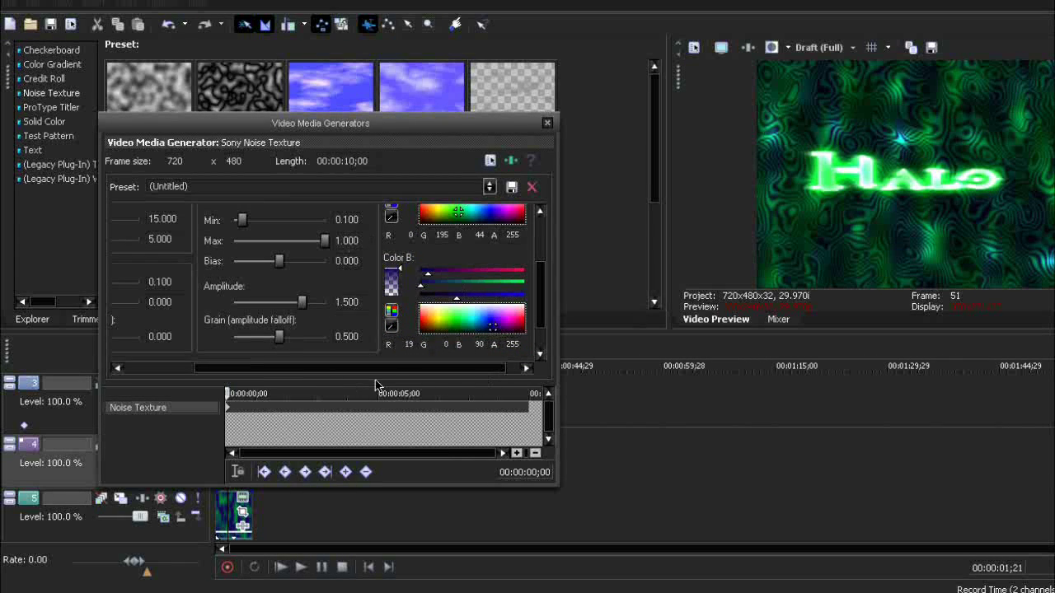
# - Raise the noise layers to 2.780 and keyframe Progress to 10 at the clip's end
pyautogui.moveTo(375, 368); pyautogui.dragTo(306, 368)
pyautogui.moveTo(543, 289); pyautogui.dragTo(512, 266)
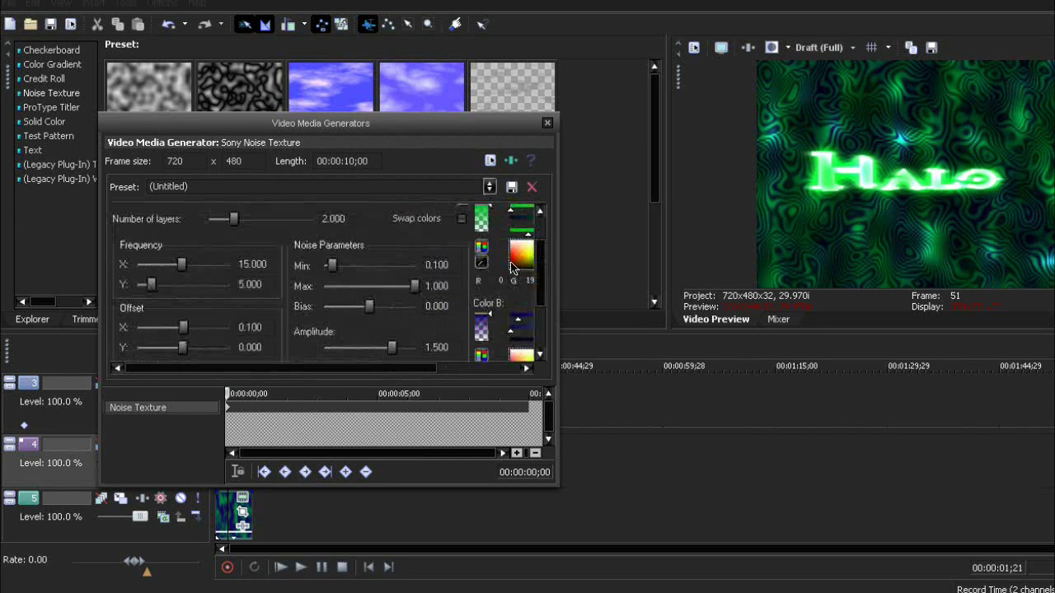
pyautogui.moveTo(239, 229); pyautogui.dragTo(260, 230)
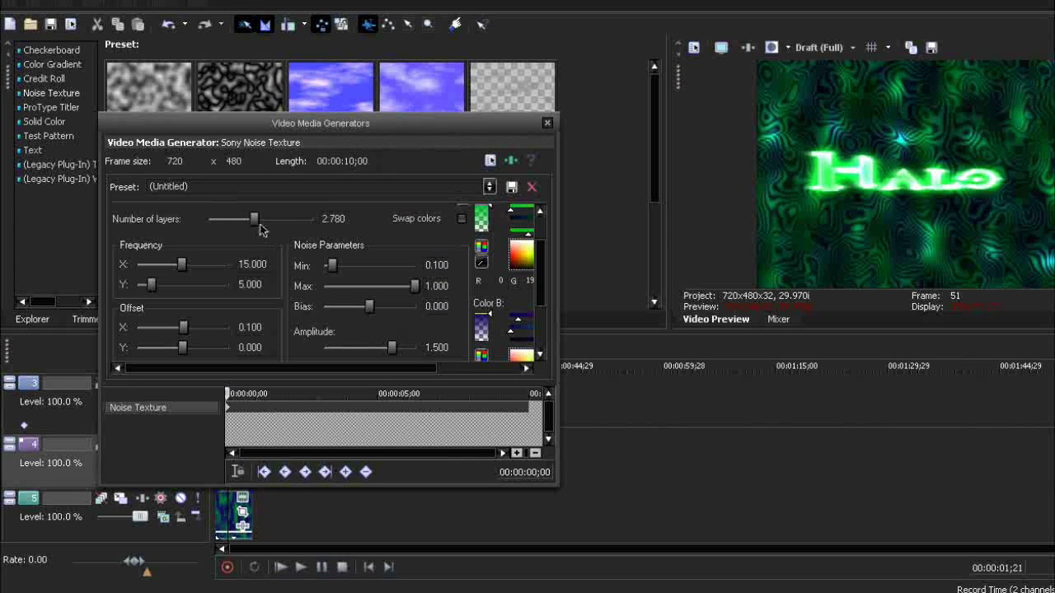
pyautogui.moveTo(544, 308); pyautogui.dragTo(544, 346)
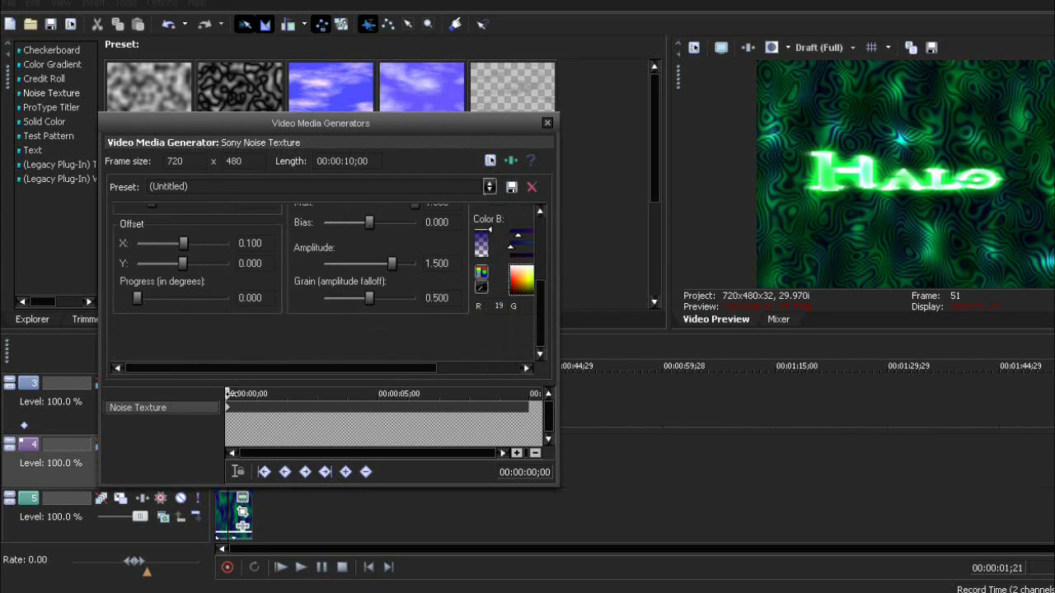
pyautogui.click(529, 403)
pyautogui.moveTo(137, 297); pyautogui.dragTo(228, 298)
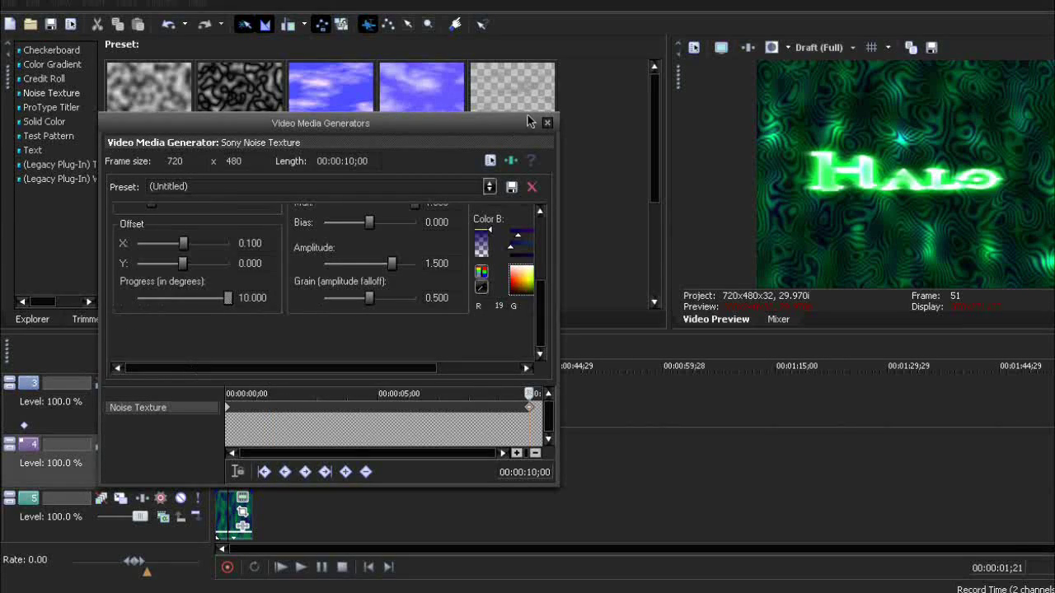
pyautogui.click(548, 123)
pyautogui.click(369, 567)
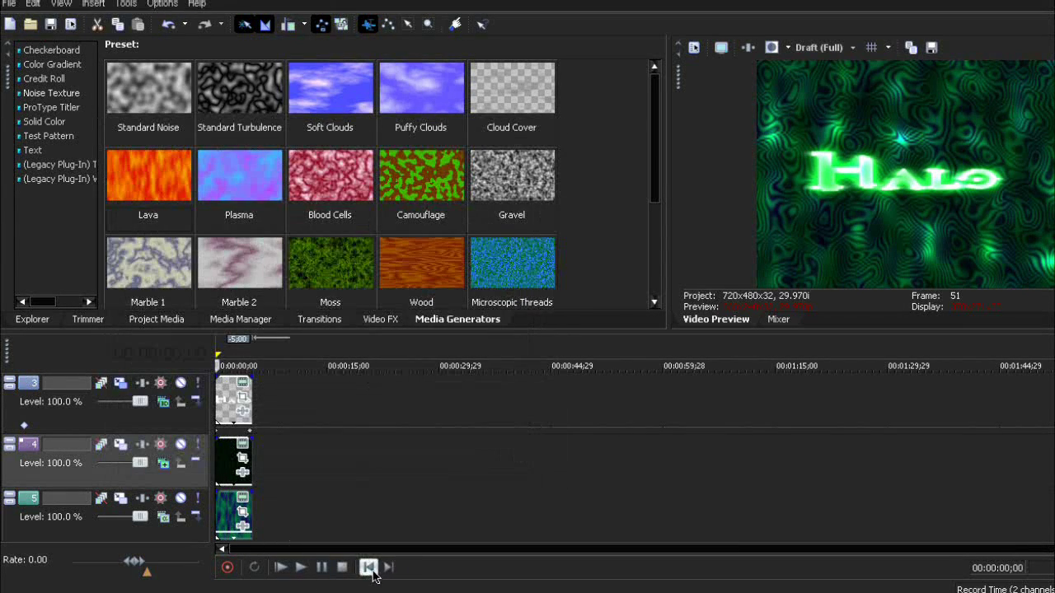
pyautogui.click(301, 570)
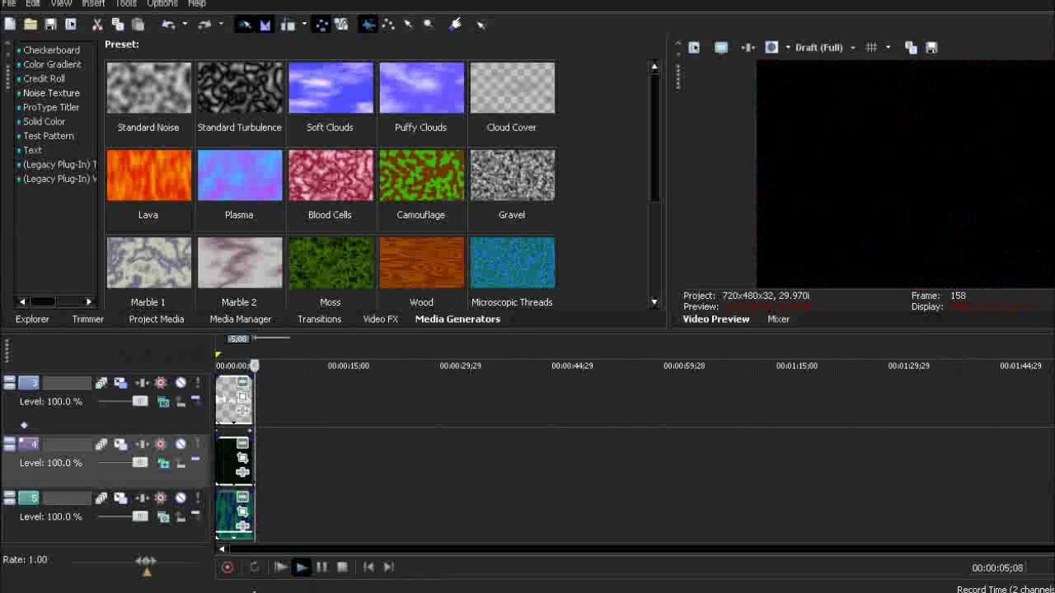
pyautogui.click(343, 568)
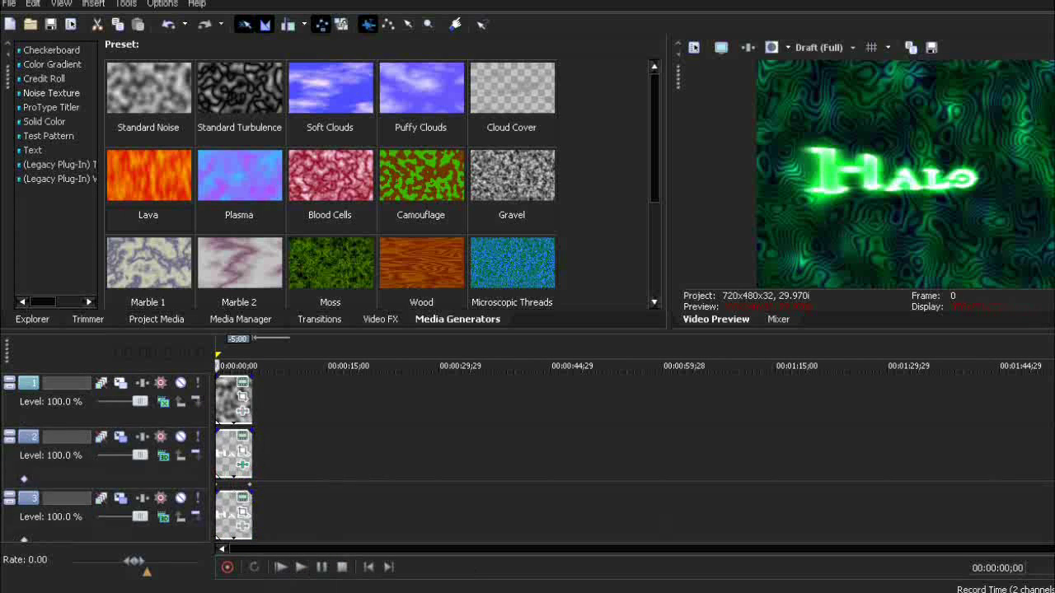
pyautogui.scroll(-2, 528, 462)
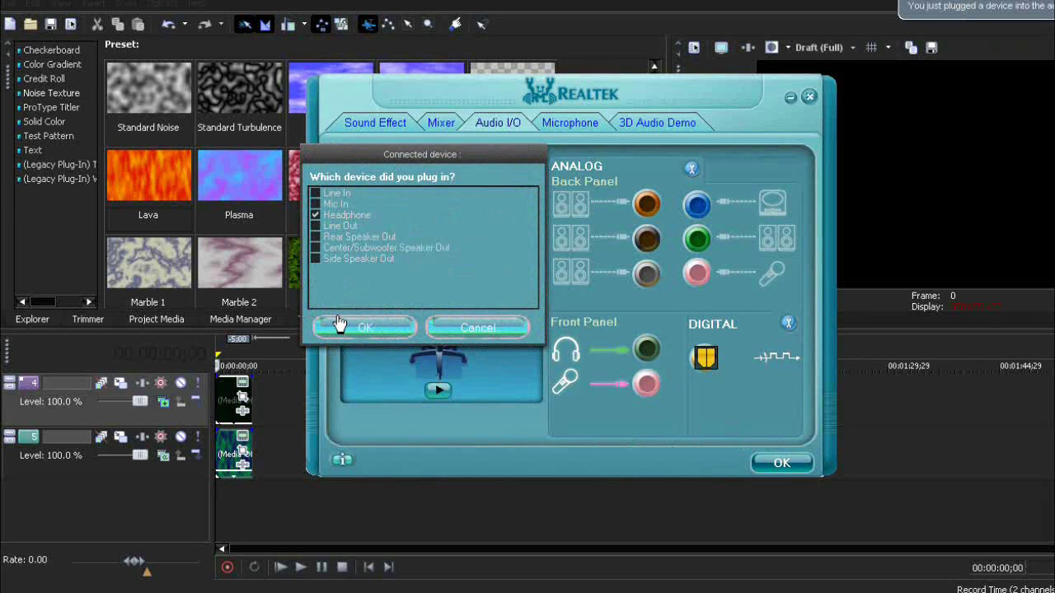
pyautogui.click(772, 463)
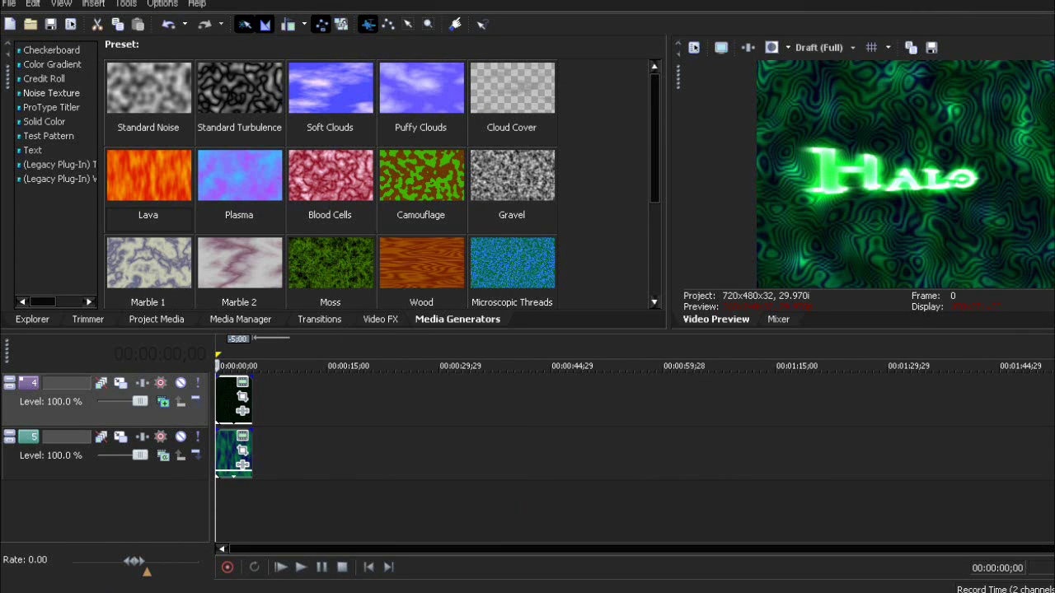
pyautogui.click(50, 470)
# - Insert a new empty video track at the top of the timeline
pyautogui.rightClick(149, 512)
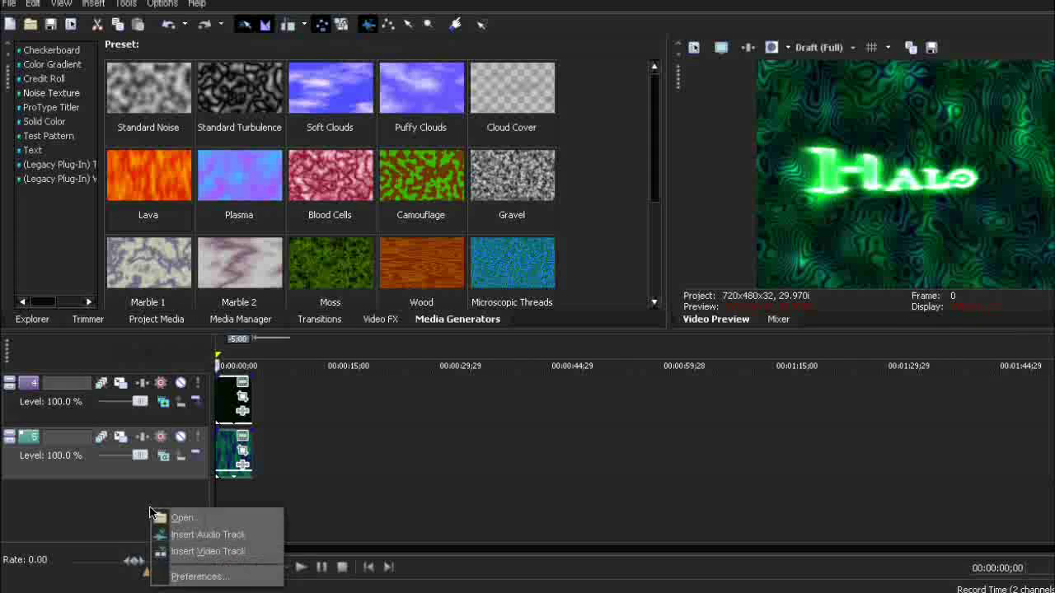
pyautogui.click(188, 558)
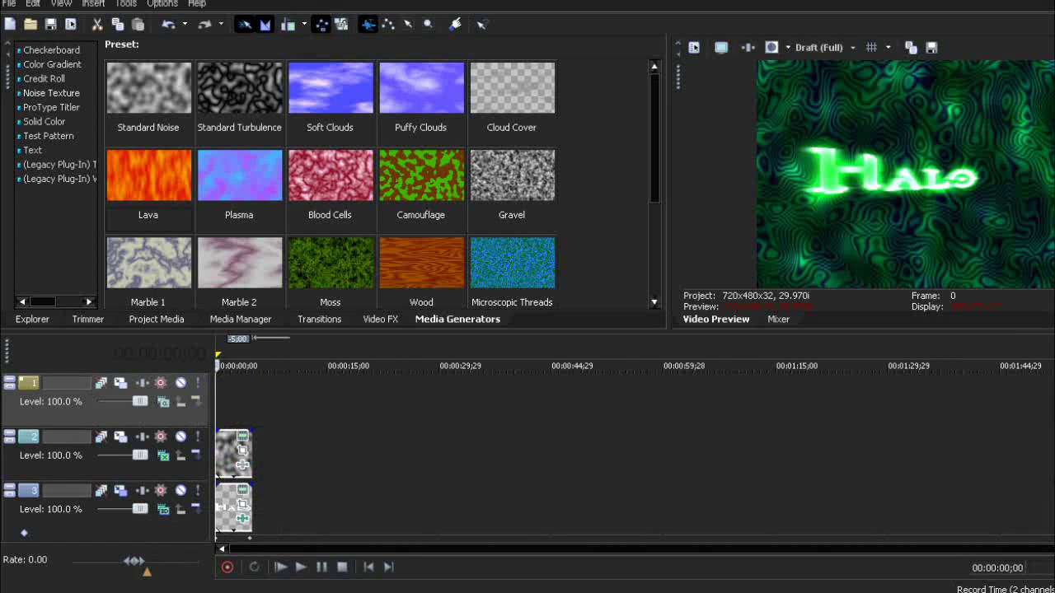
pyautogui.click(169, 319)
pyautogui.click(103, 321)
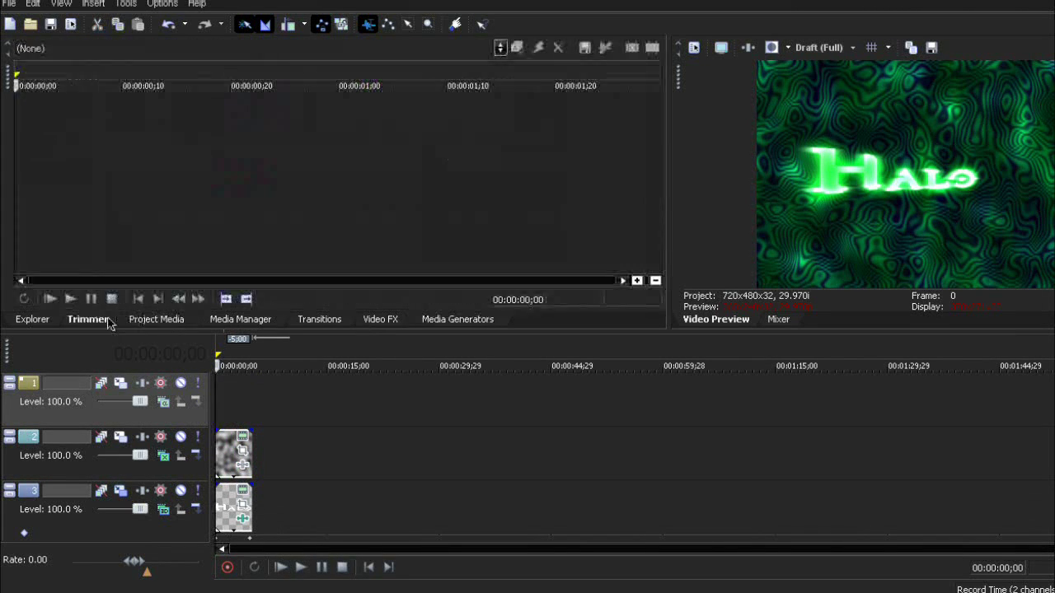
# - Show the Video FX list and select the Lens Flare 'Reset to None' preset
pyautogui.click(338, 322)
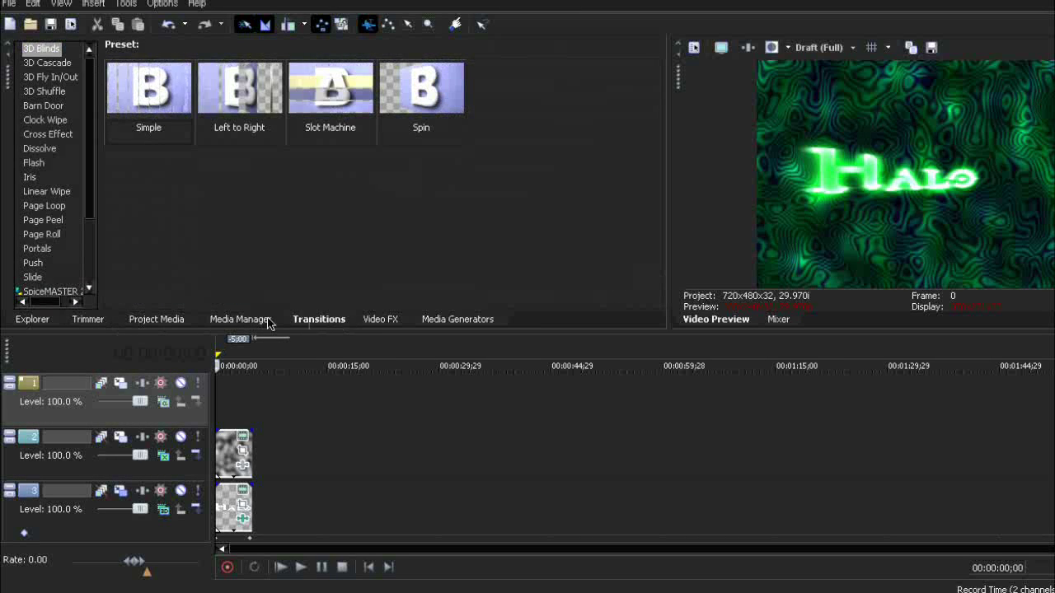
pyautogui.click(366, 325)
pyautogui.scroll(-1, 50, 190)
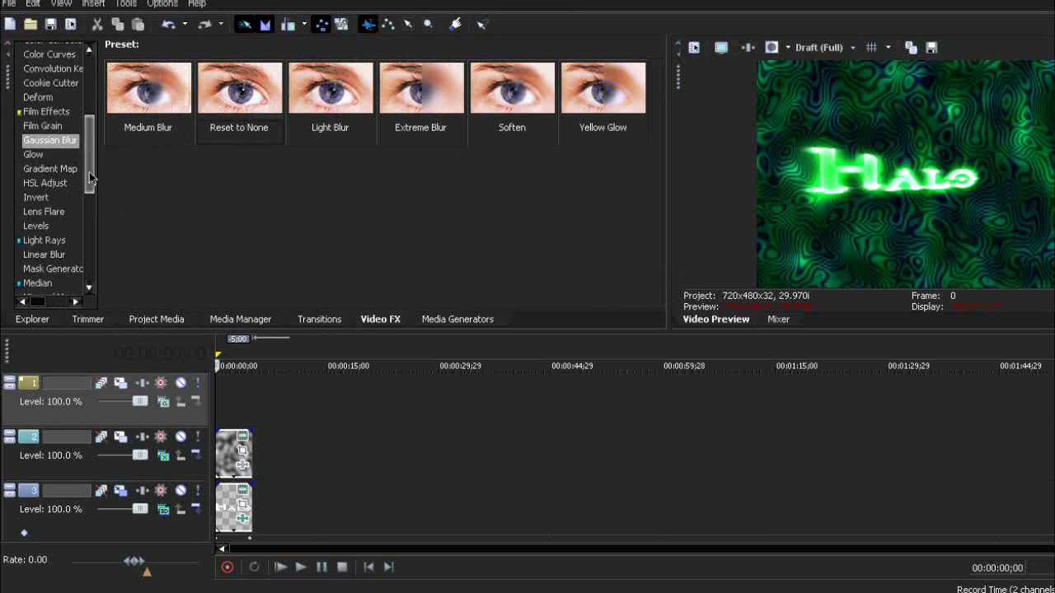
pyautogui.click(44, 207)
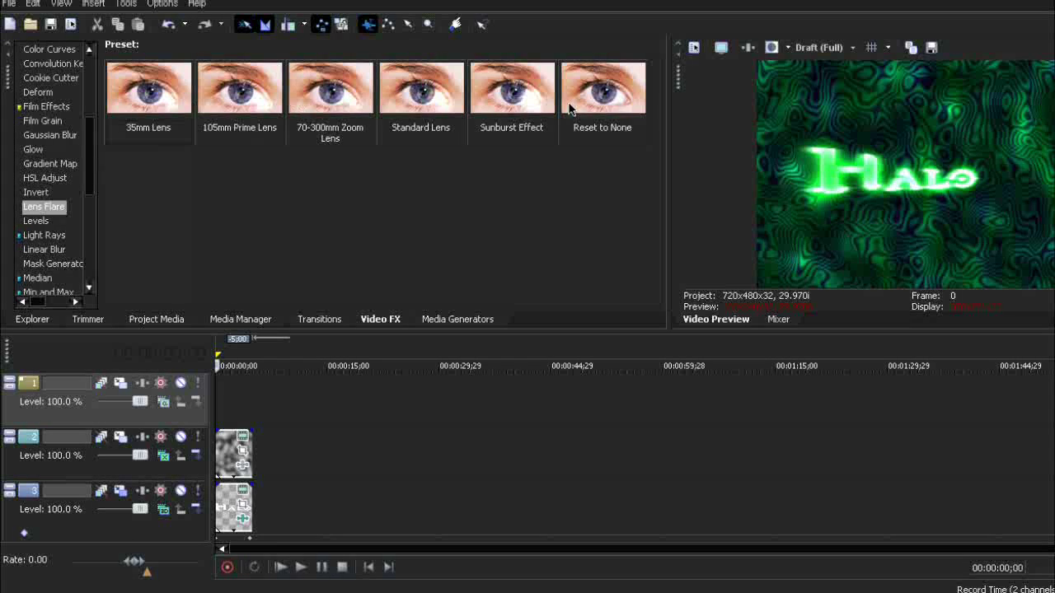
pyautogui.click(607, 97)
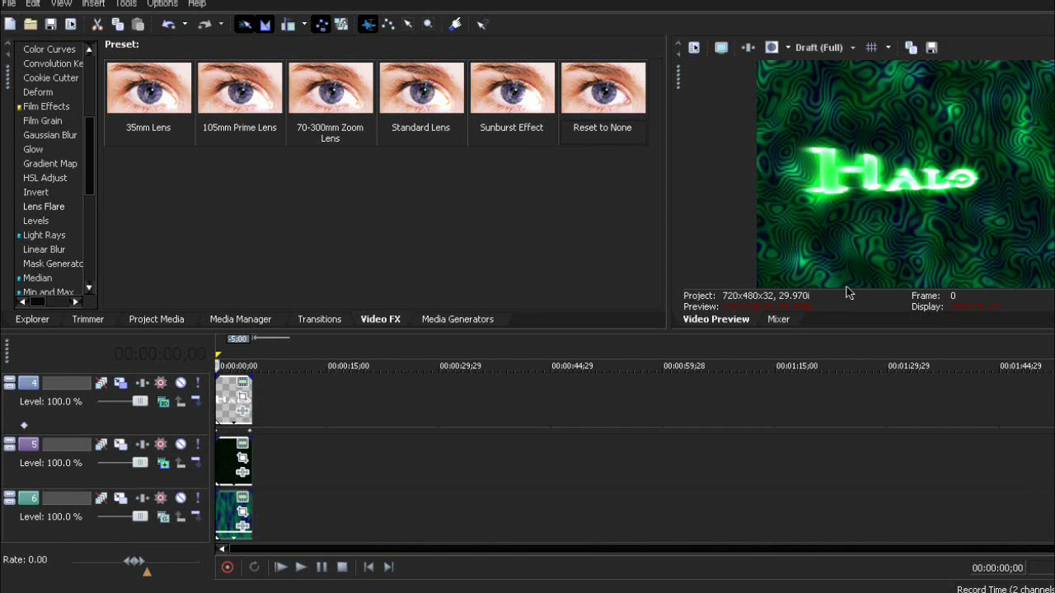
pyautogui.moveTo(595, 87); pyautogui.dragTo(590, 85)
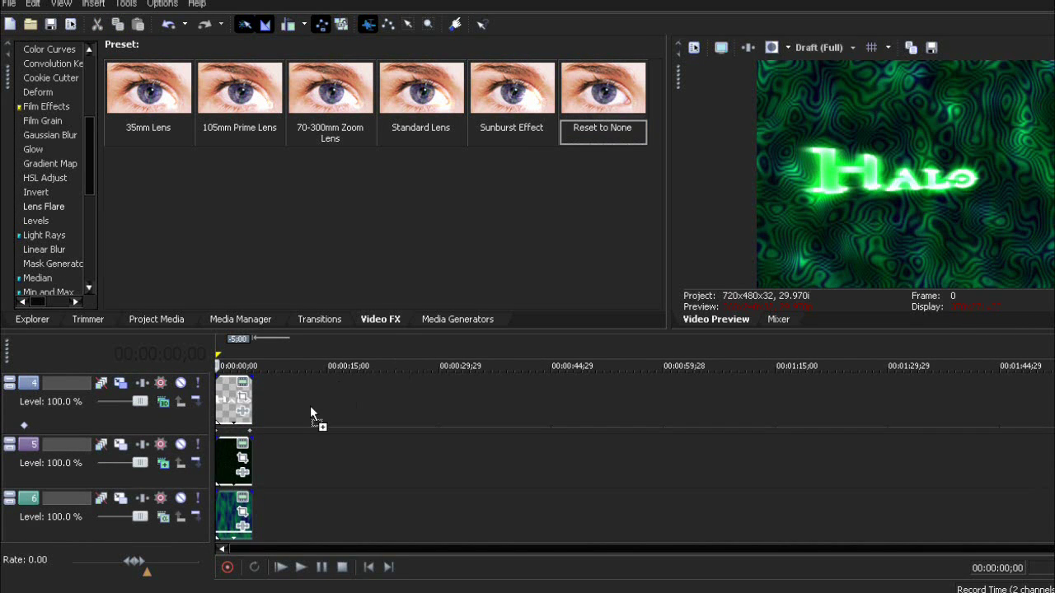
# - Apply Lens Flare to the Noise Texture 3 clip with intensity 0.306 and Sunburst lens type
pyautogui.moveTo(226, 460); pyautogui.dragTo(226, 459)
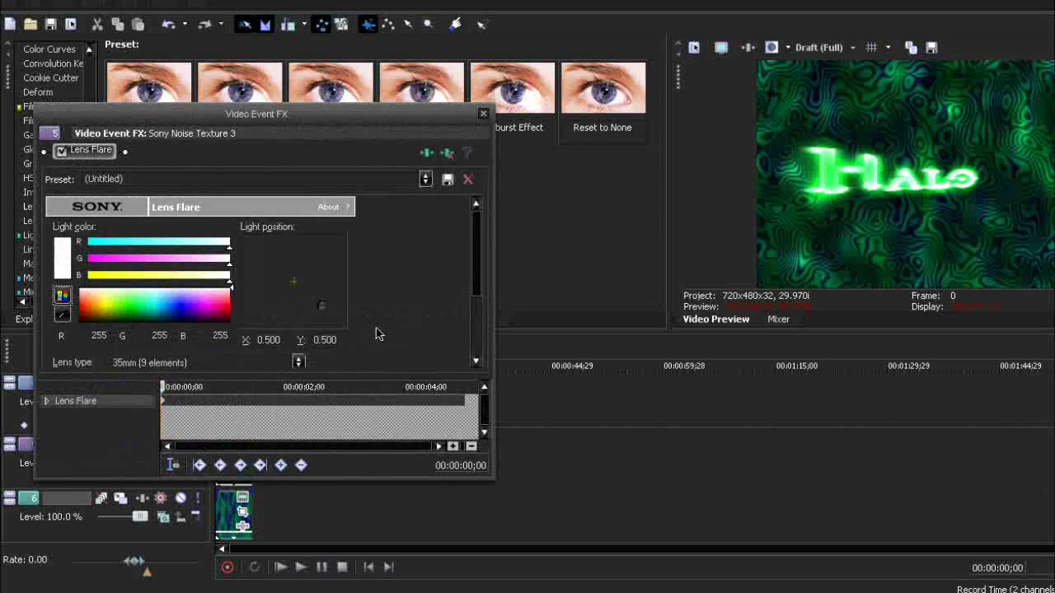
pyautogui.moveTo(481, 290); pyautogui.dragTo(480, 325)
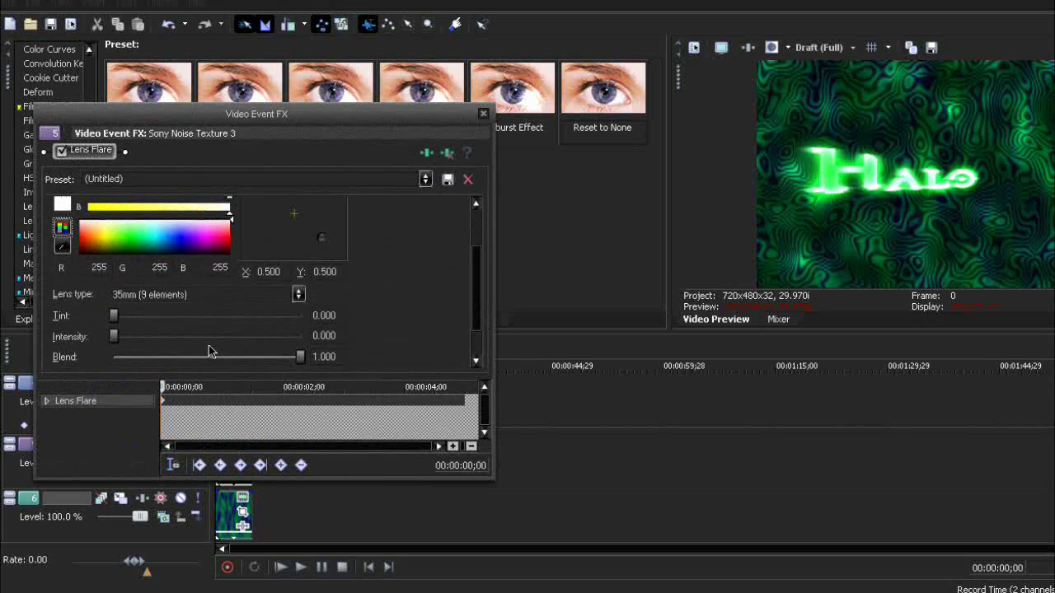
pyautogui.moveTo(121, 338); pyautogui.dragTo(143, 343)
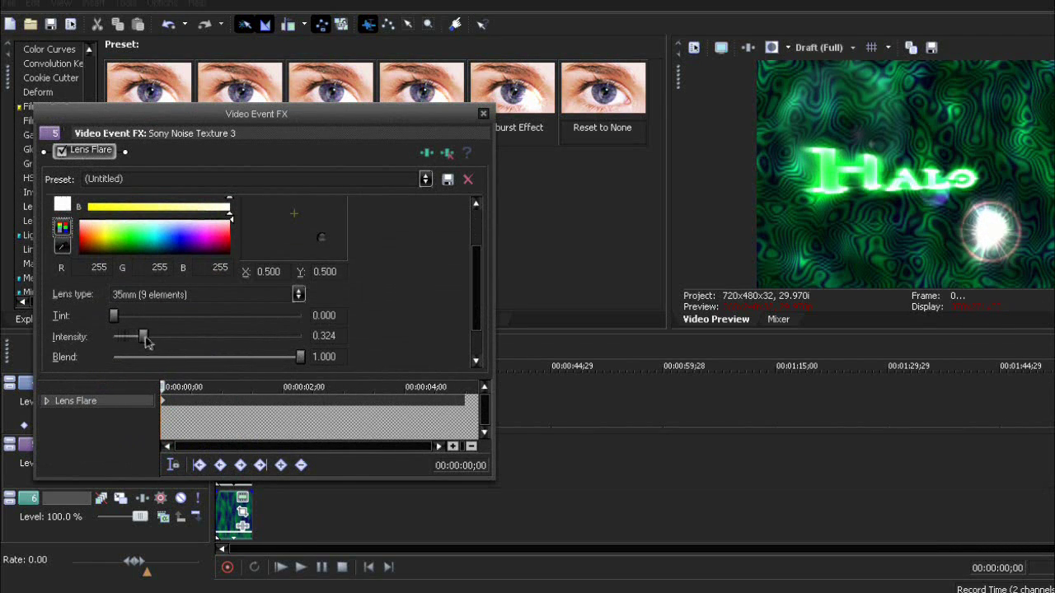
pyautogui.click(219, 299)
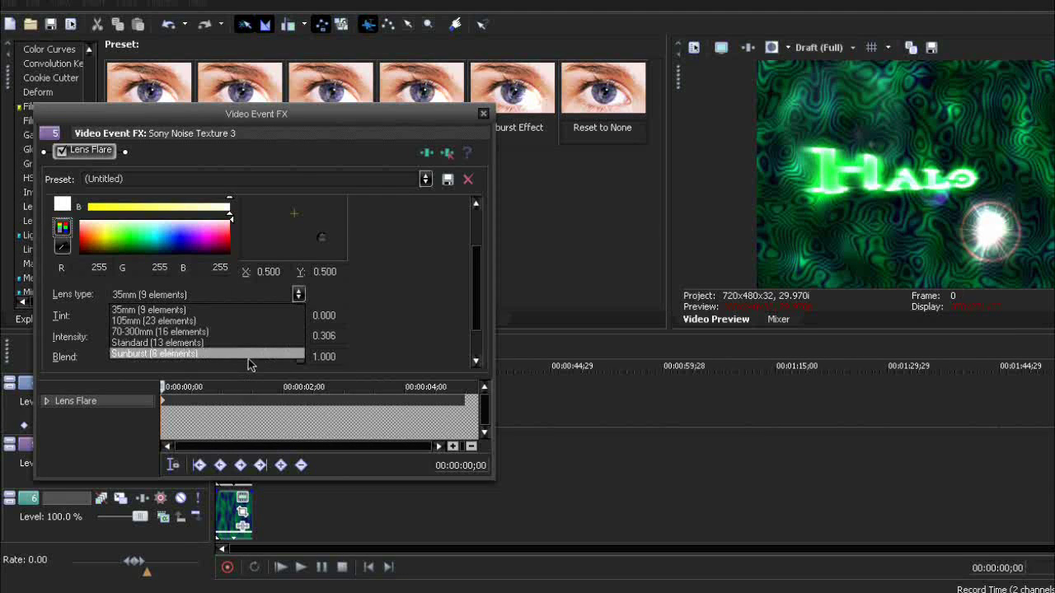
pyautogui.click(248, 358)
pyautogui.click(137, 299)
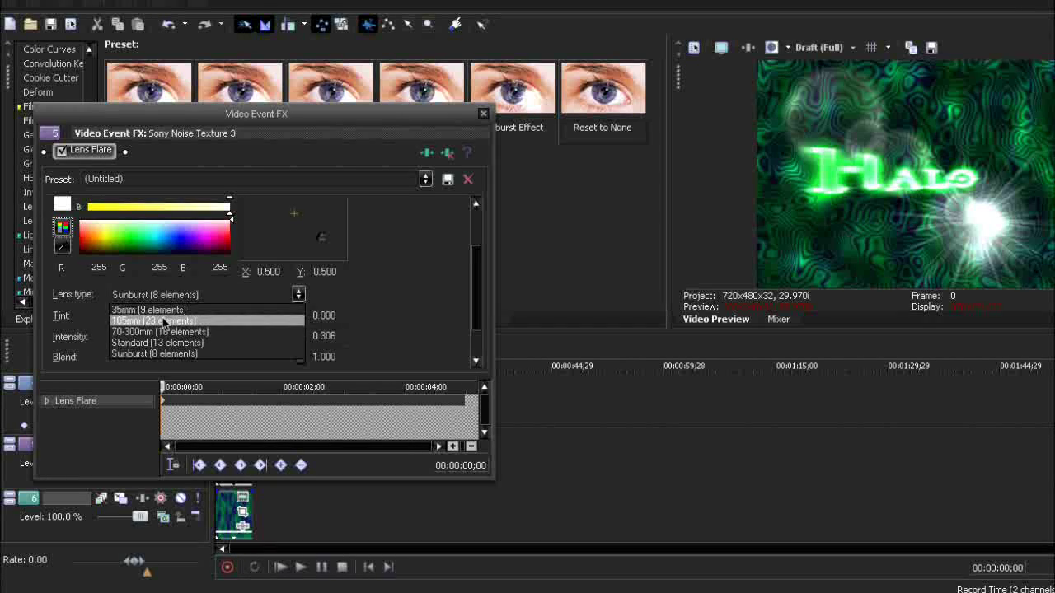
pyautogui.click(170, 299)
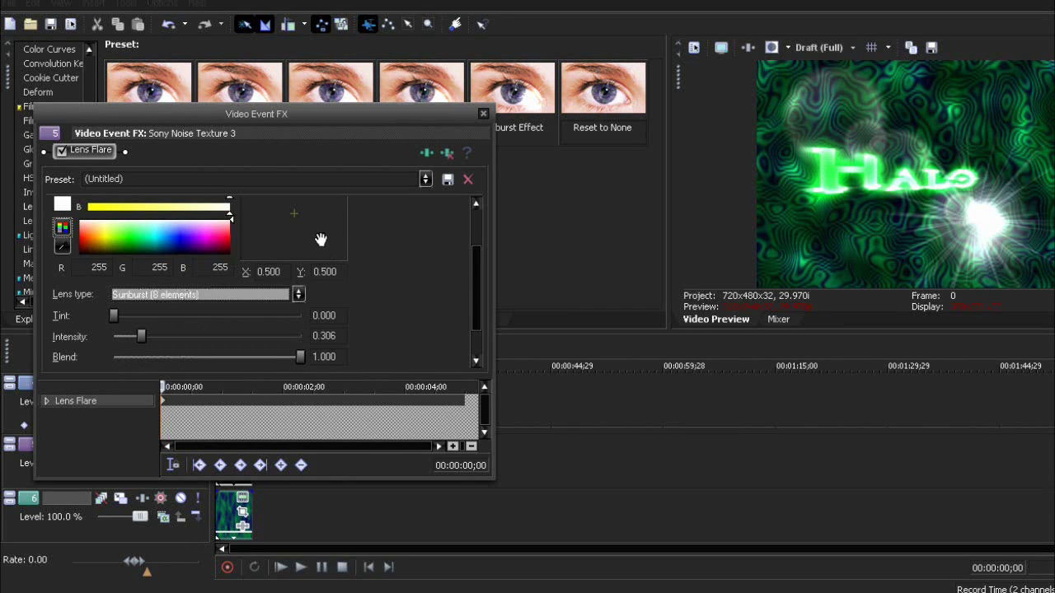
# - Keyframe the flare light sweeping right to left across the title at 0;00, 1;16 and 3;25
pyautogui.moveTo(322, 238); pyautogui.dragTo(327, 212)
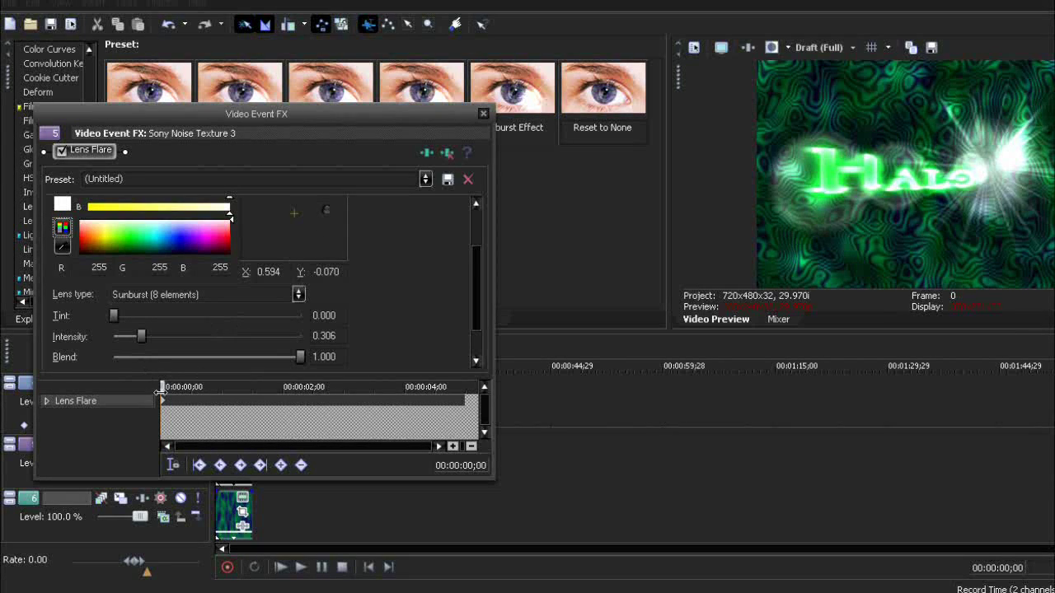
pyautogui.moveTo(161, 391); pyautogui.dragTo(254, 386)
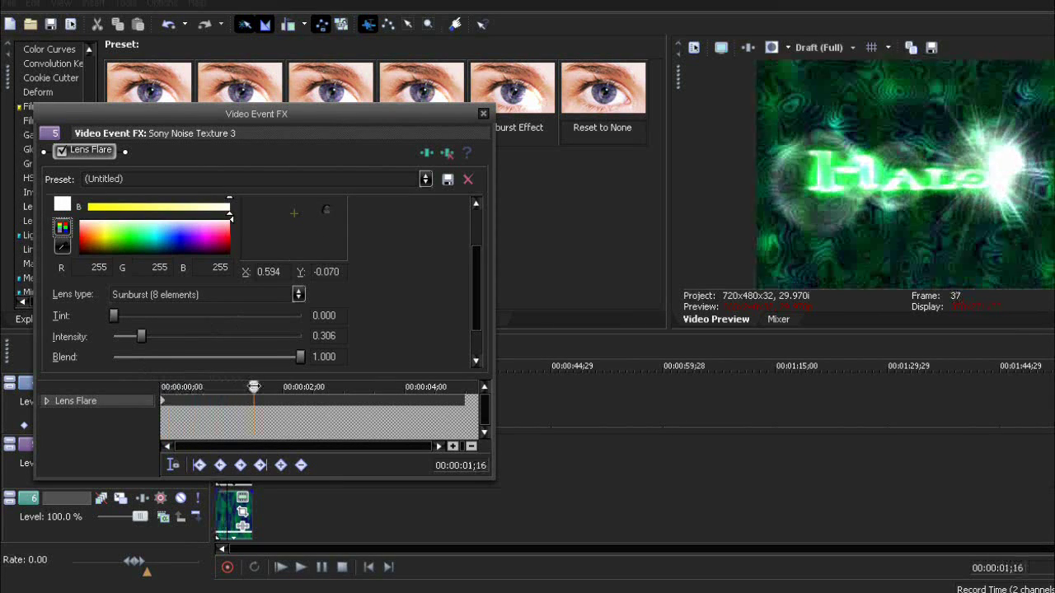
pyautogui.moveTo(324, 211); pyautogui.dragTo(292, 210)
pyautogui.moveTo(256, 388); pyautogui.dragTo(322, 386)
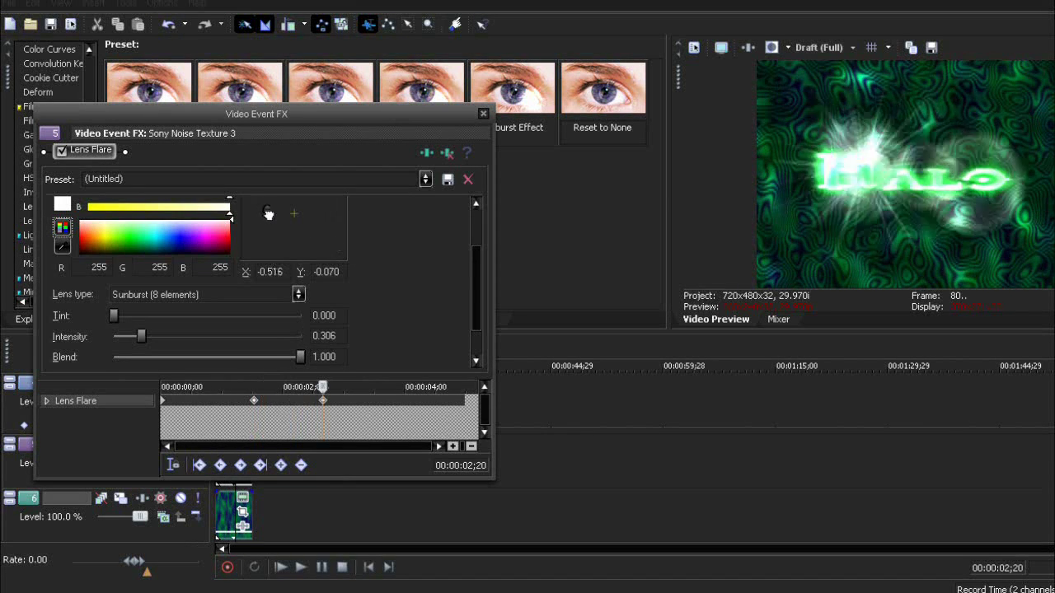
pyautogui.moveTo(322, 387); pyautogui.dragTo(394, 387)
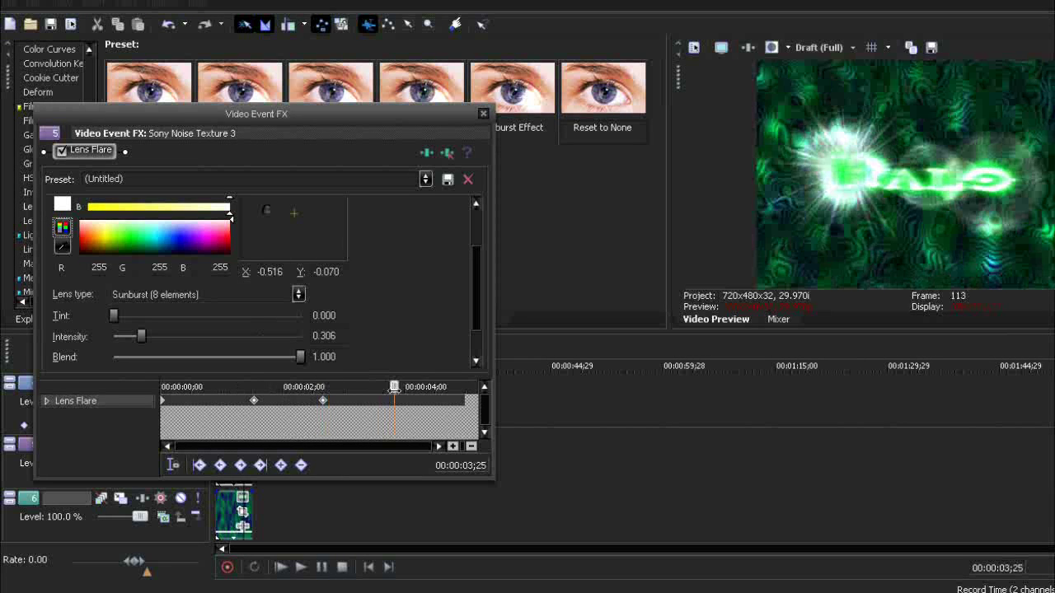
pyautogui.moveTo(270, 210); pyautogui.dragTo(243, 202)
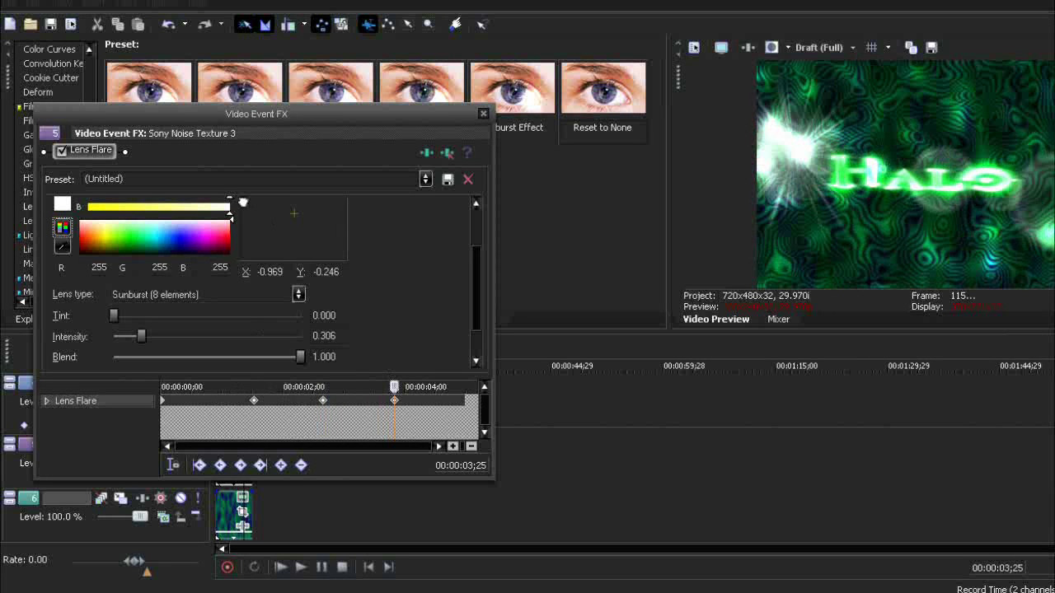
# - Fade the flare intensity to 0.153 at 4;14 and 0.000 at 4;25, then play the project
pyautogui.moveTo(394, 387); pyautogui.dragTo(432, 387)
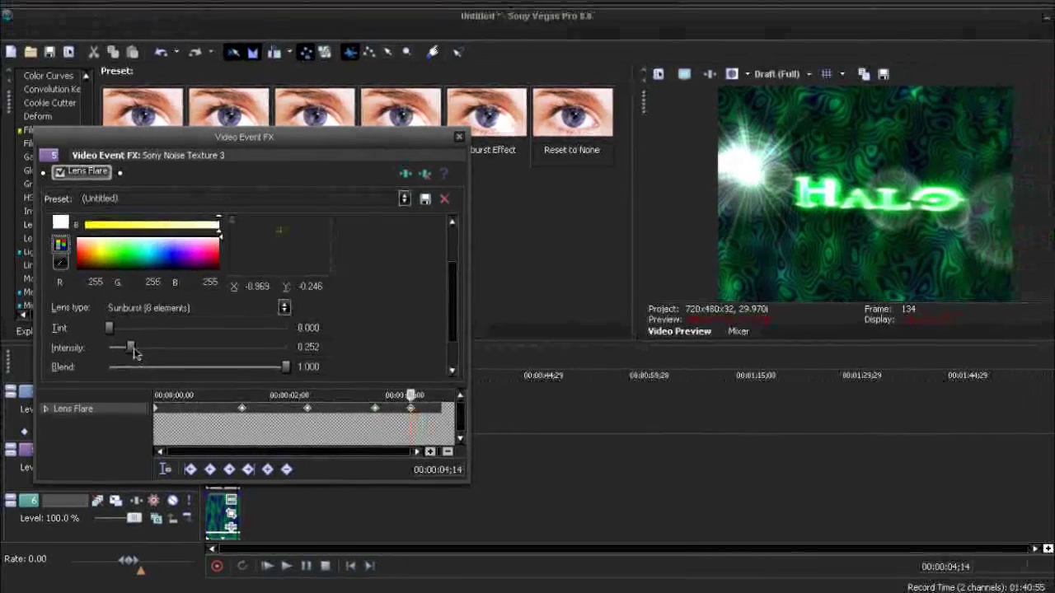
pyautogui.moveTo(144, 339); pyautogui.dragTo(129, 338)
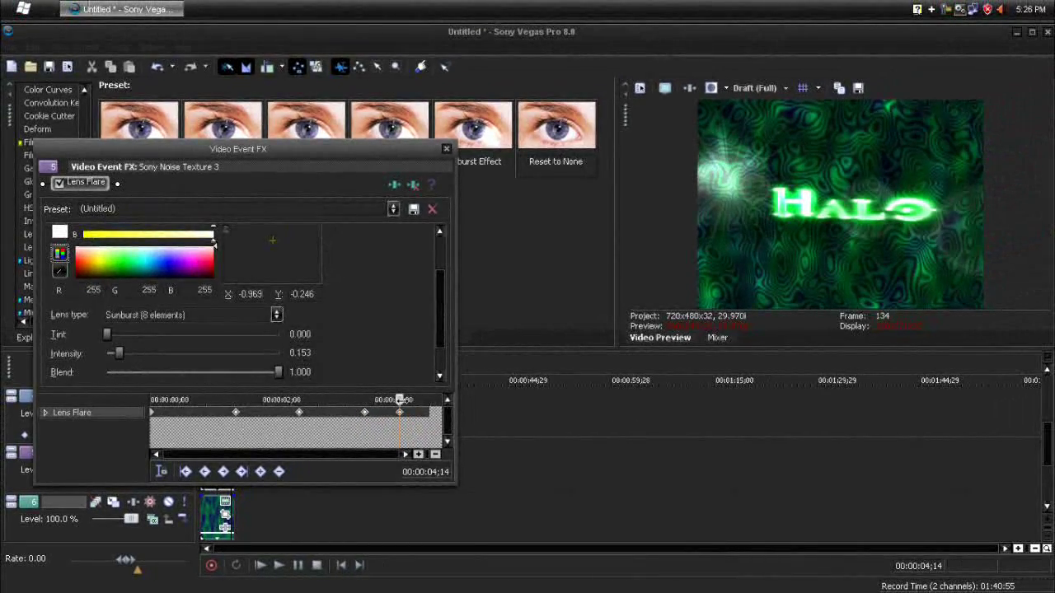
pyautogui.moveTo(400, 400); pyautogui.dragTo(420, 399)
pyautogui.moveTo(118, 353); pyautogui.dragTo(104, 354)
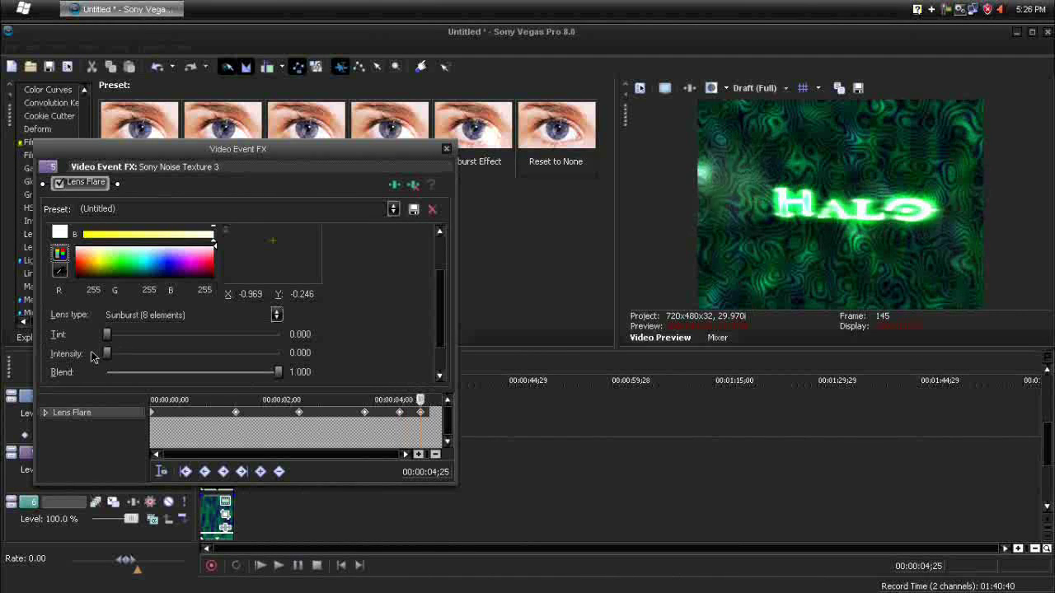
pyautogui.click(445, 151)
pyautogui.click(259, 565)
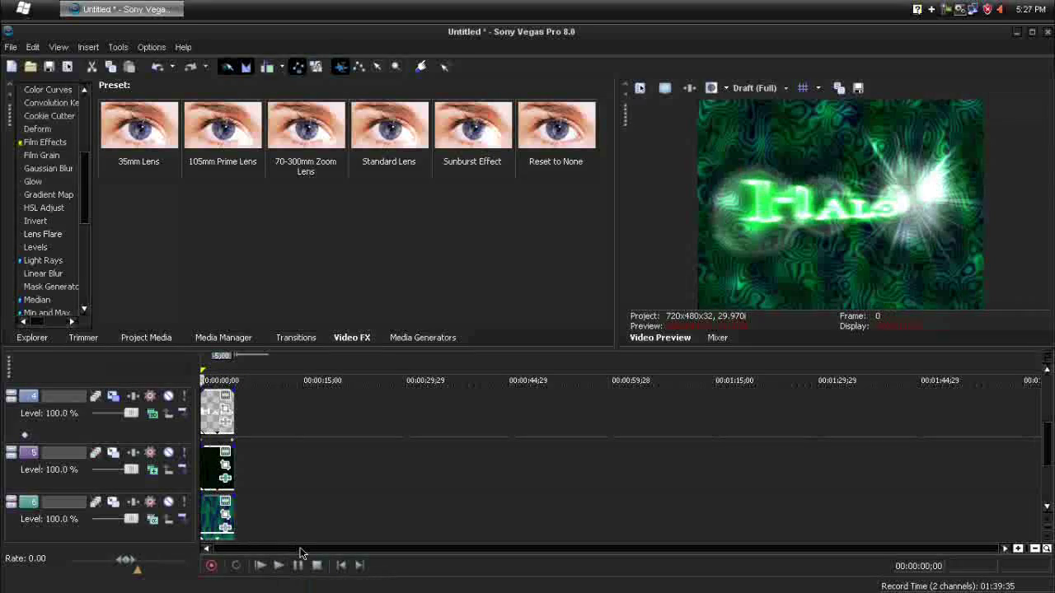
pyautogui.moveTo(1051, 442); pyautogui.dragTo(1051, 468)
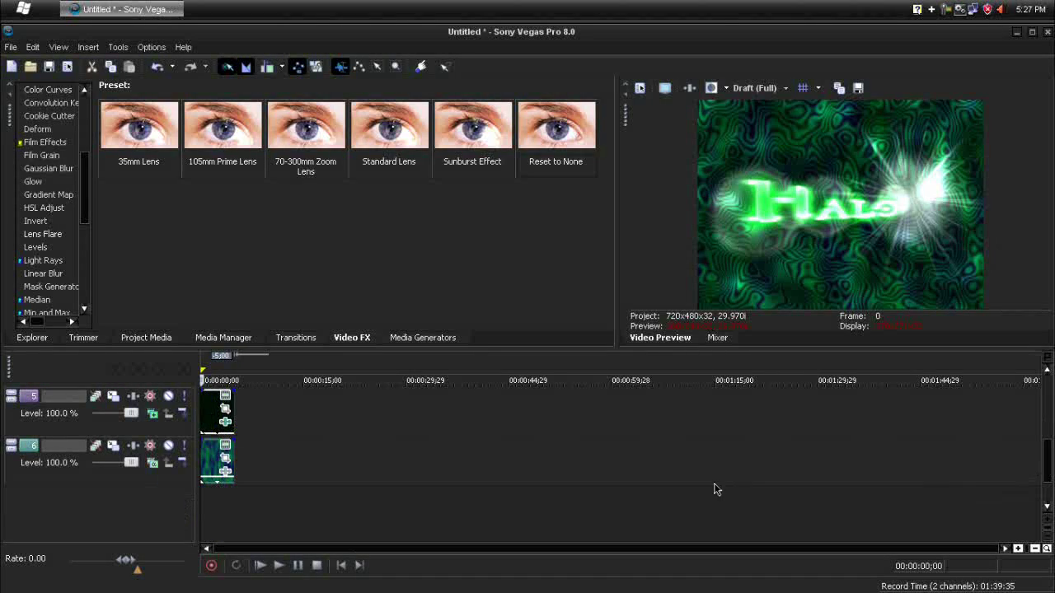